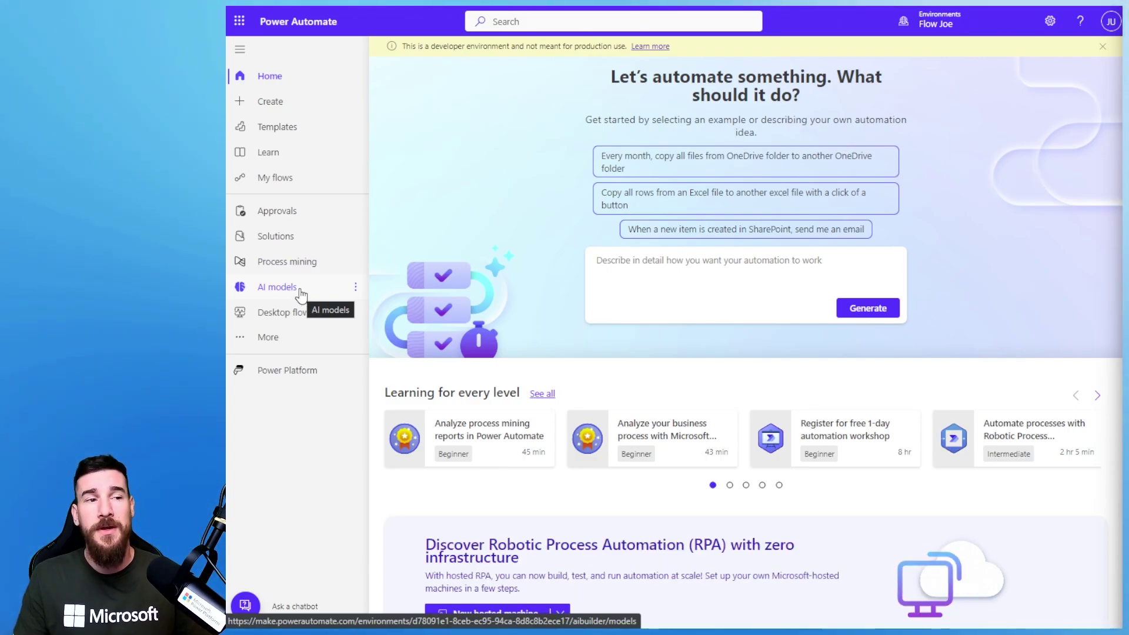
- Open the AI prompts section from AI models and review the personal, shared and complete prompt lists
left_click(301, 293)
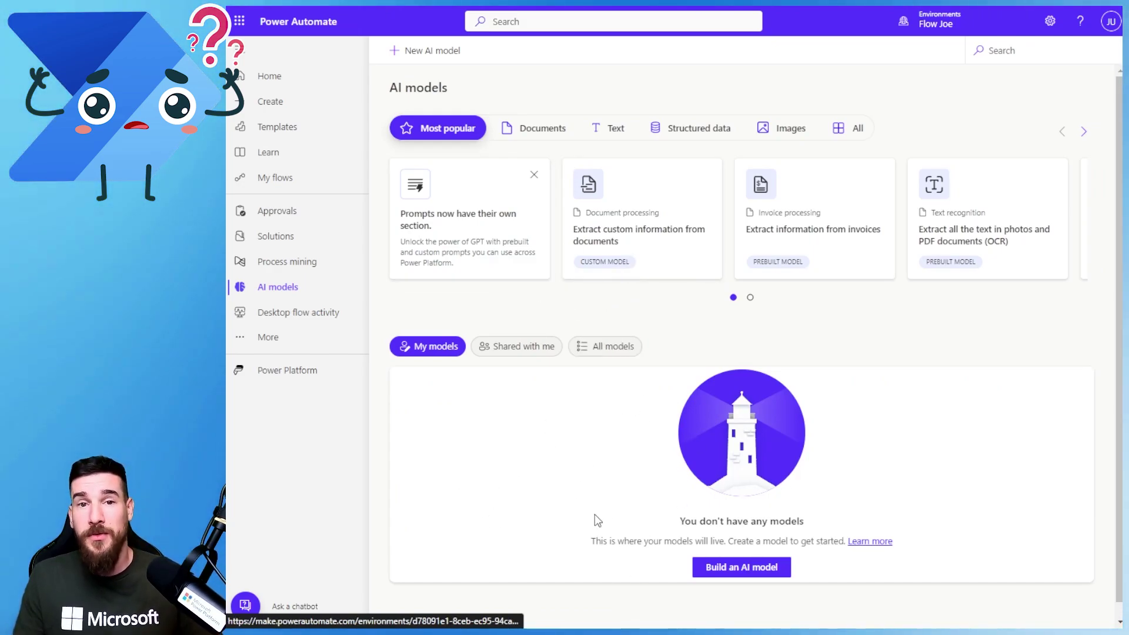
left_click(462, 235)
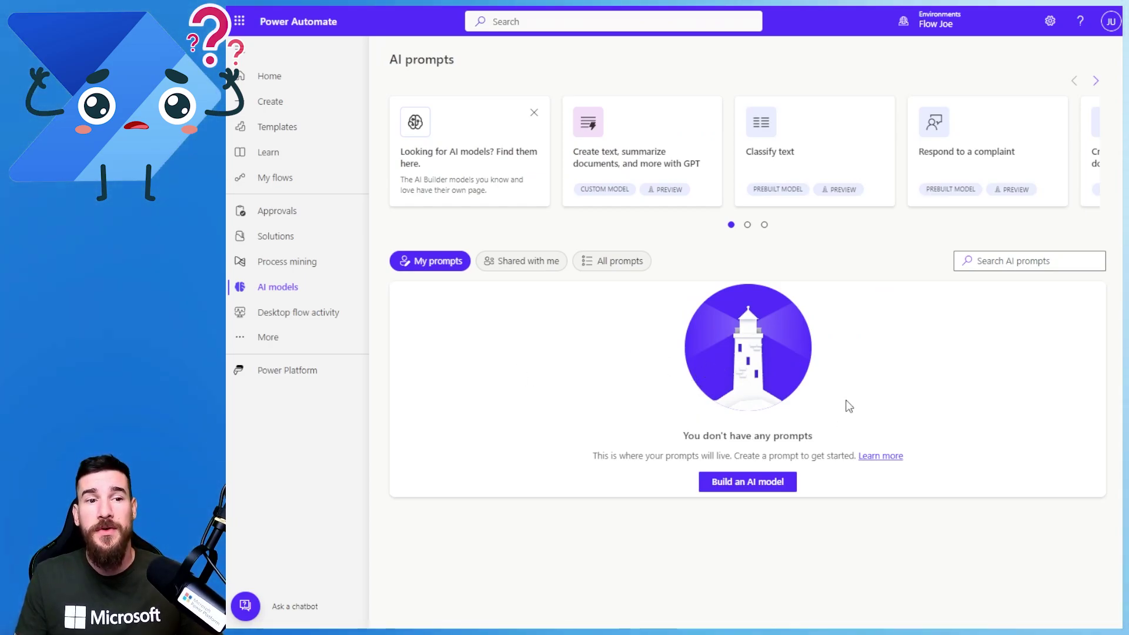
left_click(520, 263)
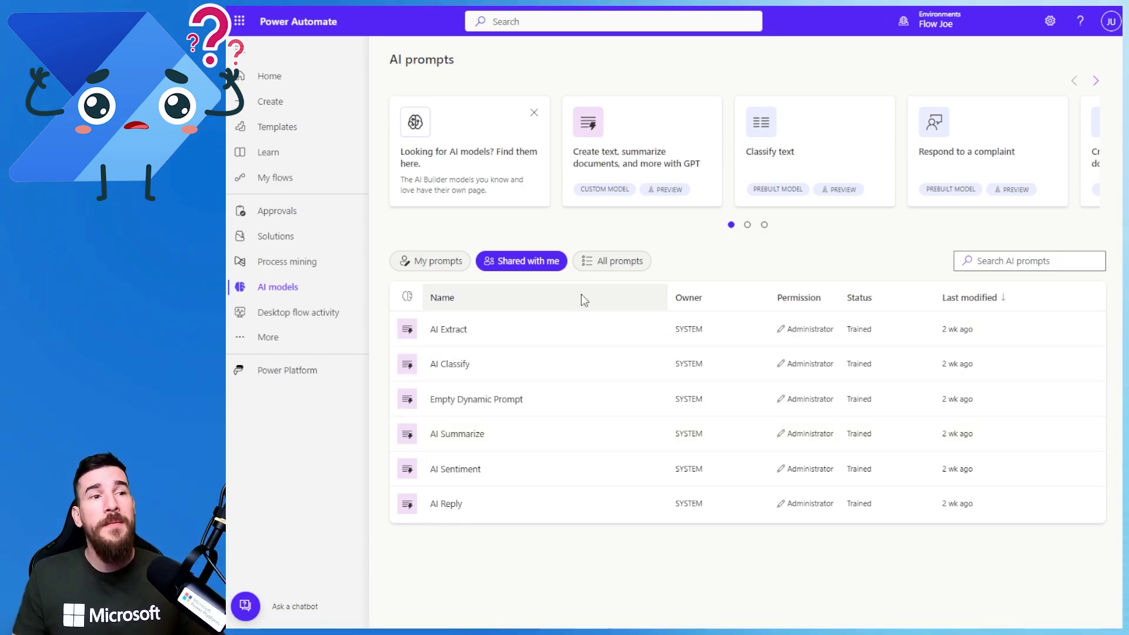
left_click(436, 257)
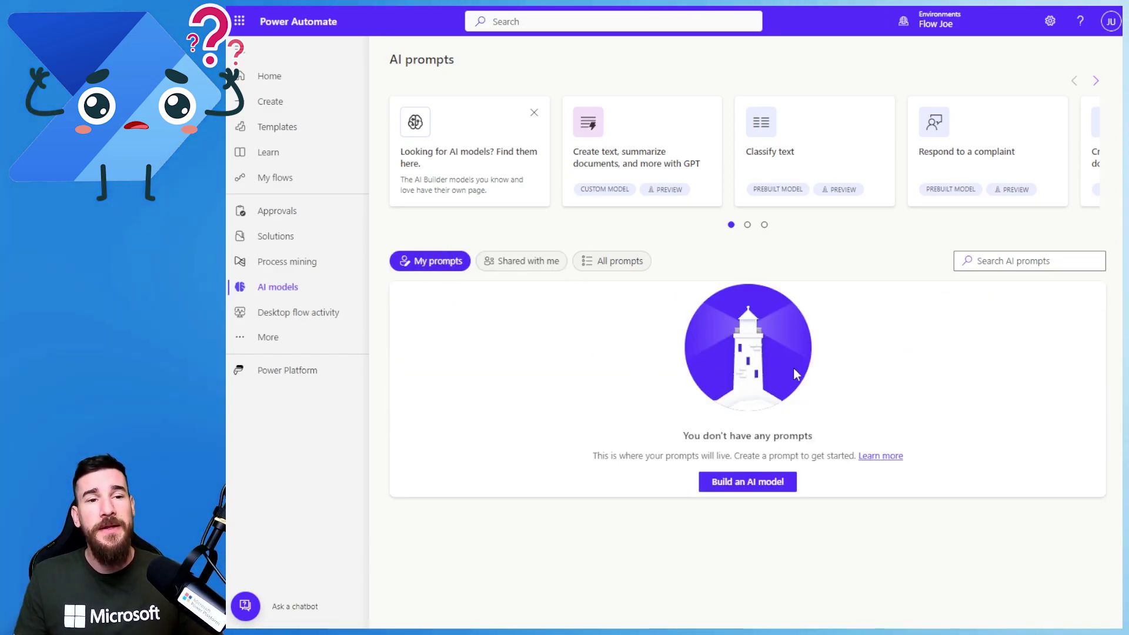
left_click(527, 261)
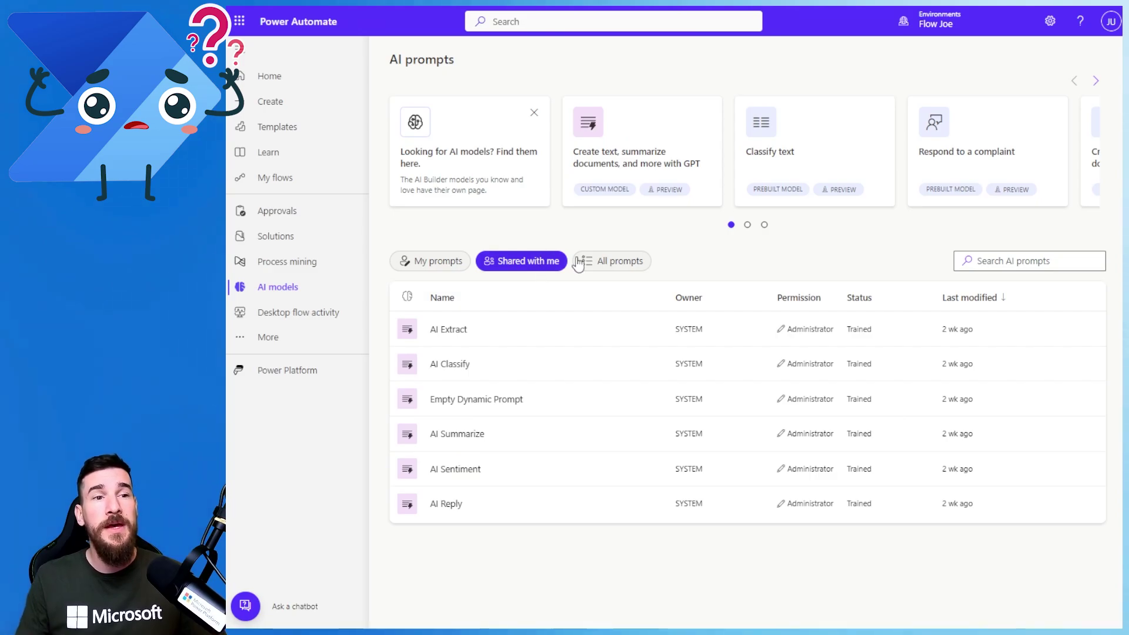
left_click(607, 263)
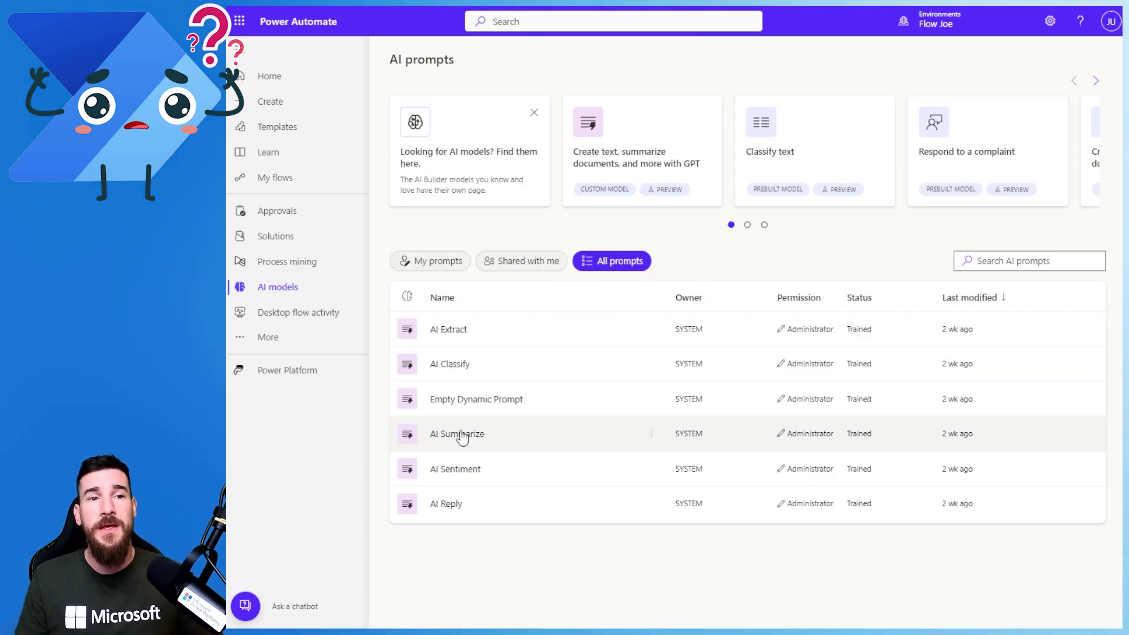
left_click(438, 266)
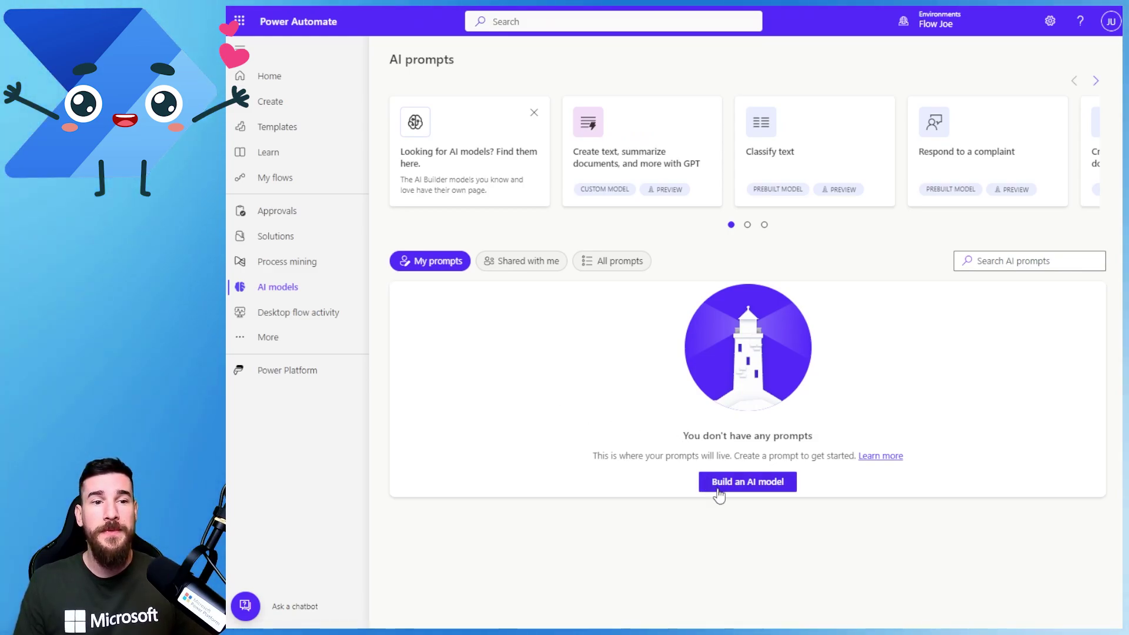
- Start a new custom prompt from the "Create text, summarize documents, and more with GPT" model
left_click(748, 486)
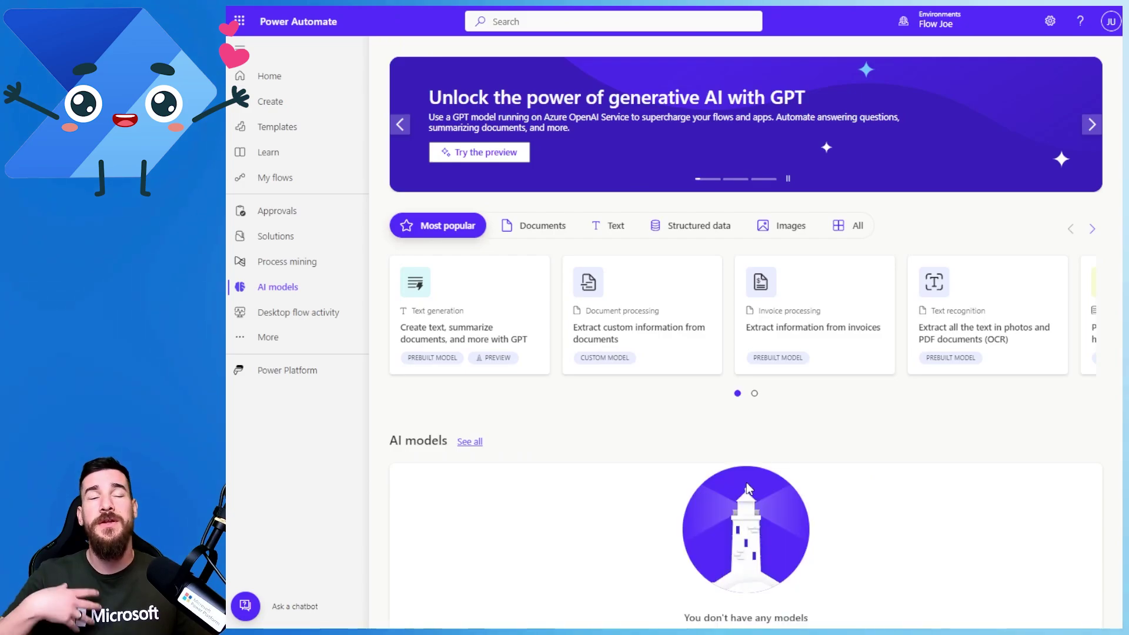
scroll(732, 422, "down", 1)
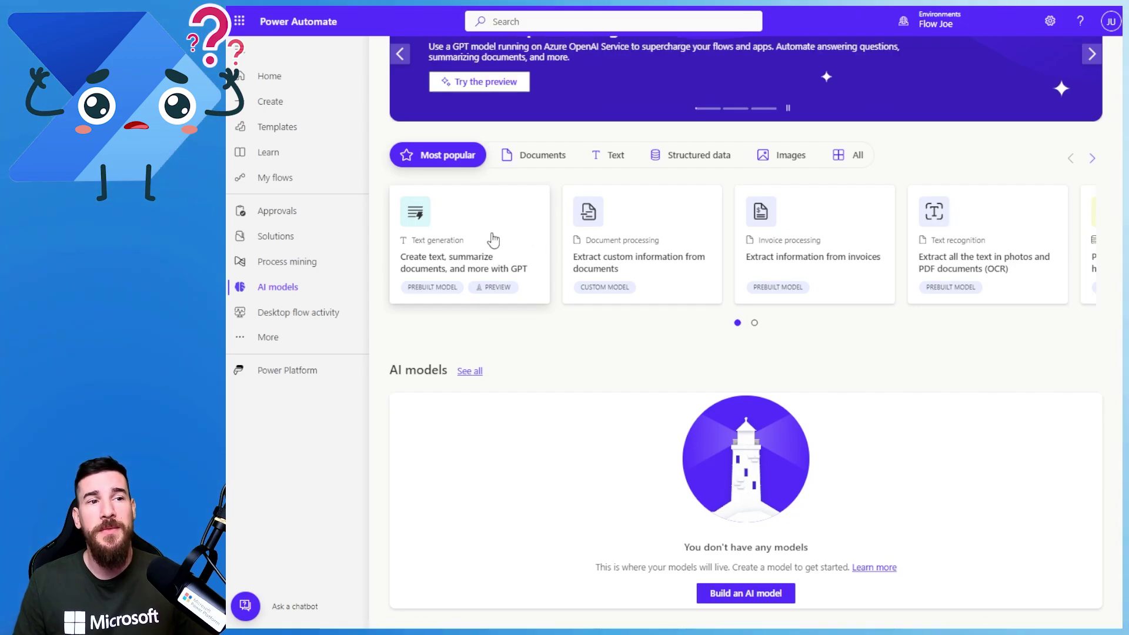
left_click(488, 246)
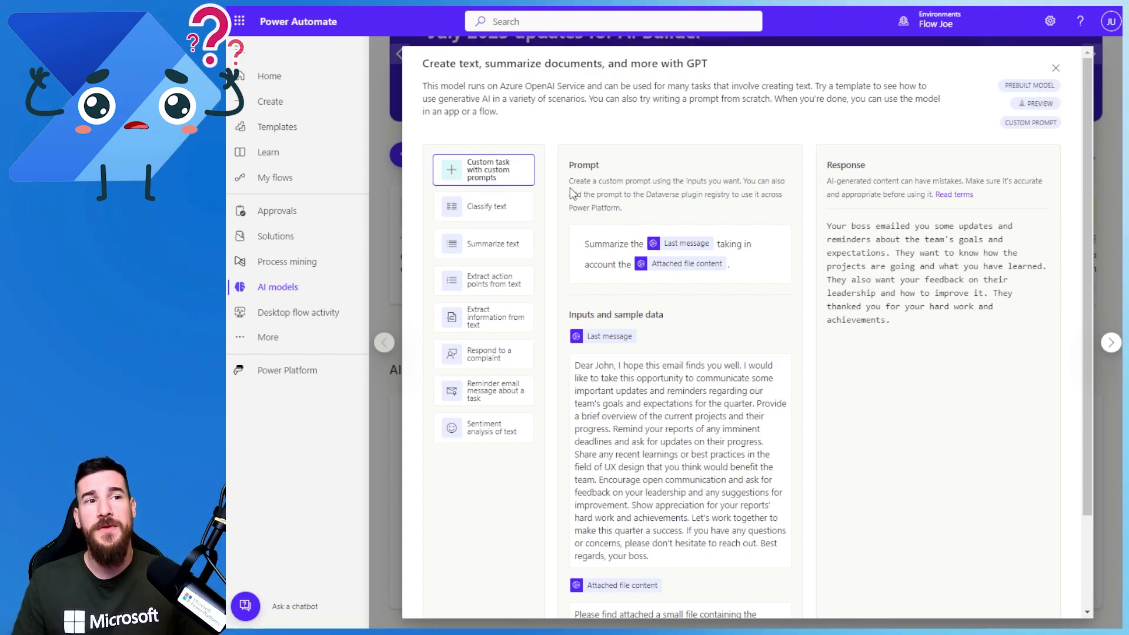
scroll(949, 451, "down", 2)
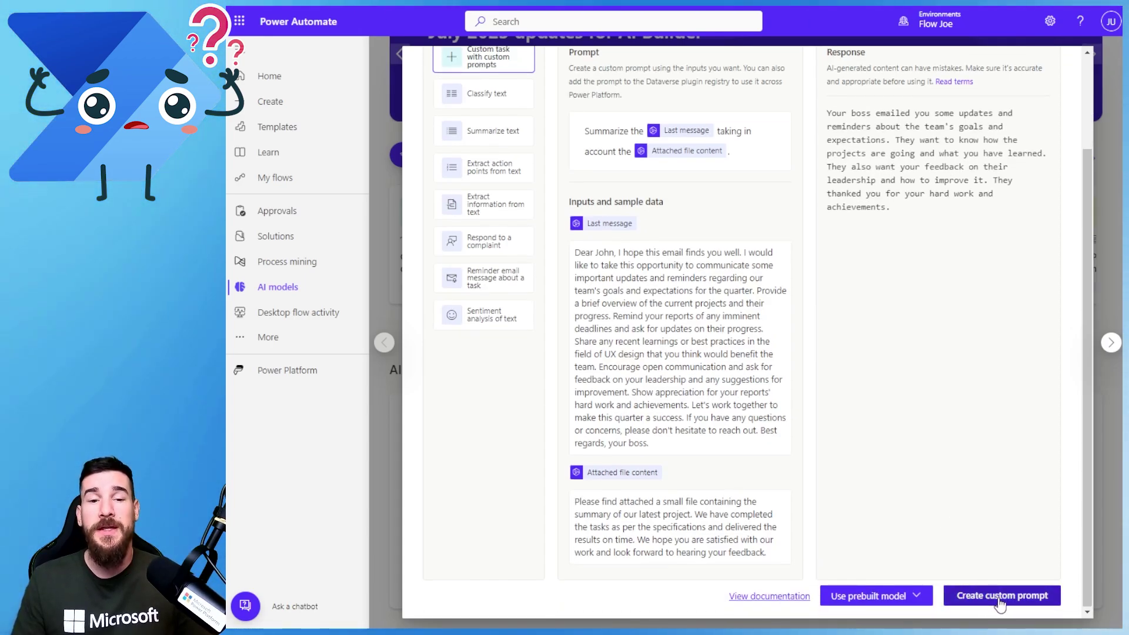
left_click(1000, 595)
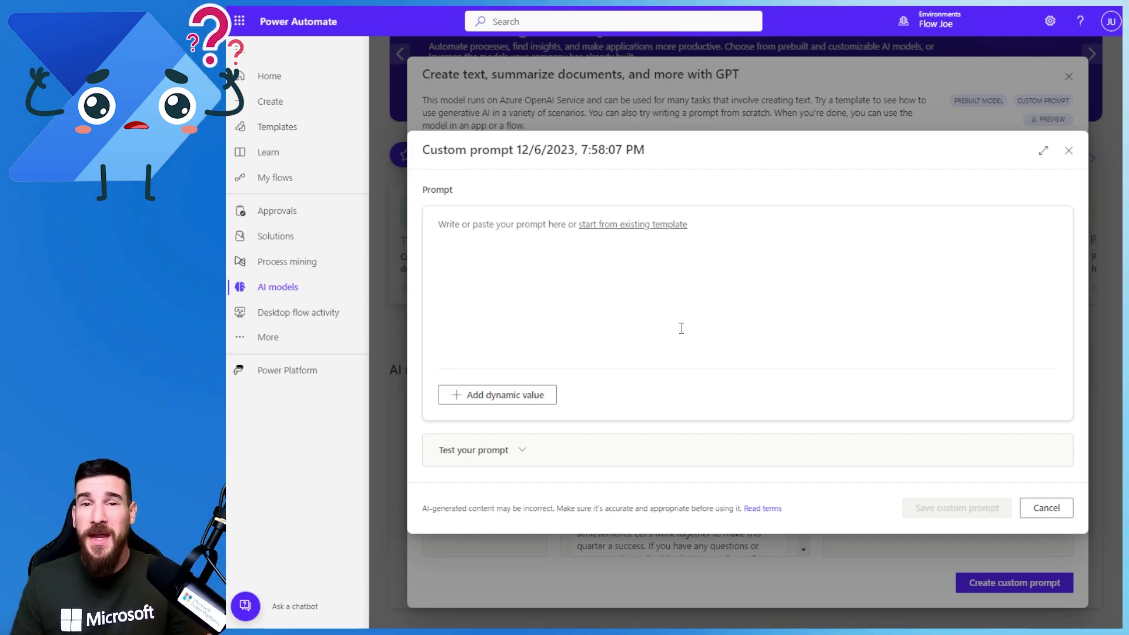
- Rename the custom prompt to "Example Prompt"
left_click(496, 154)
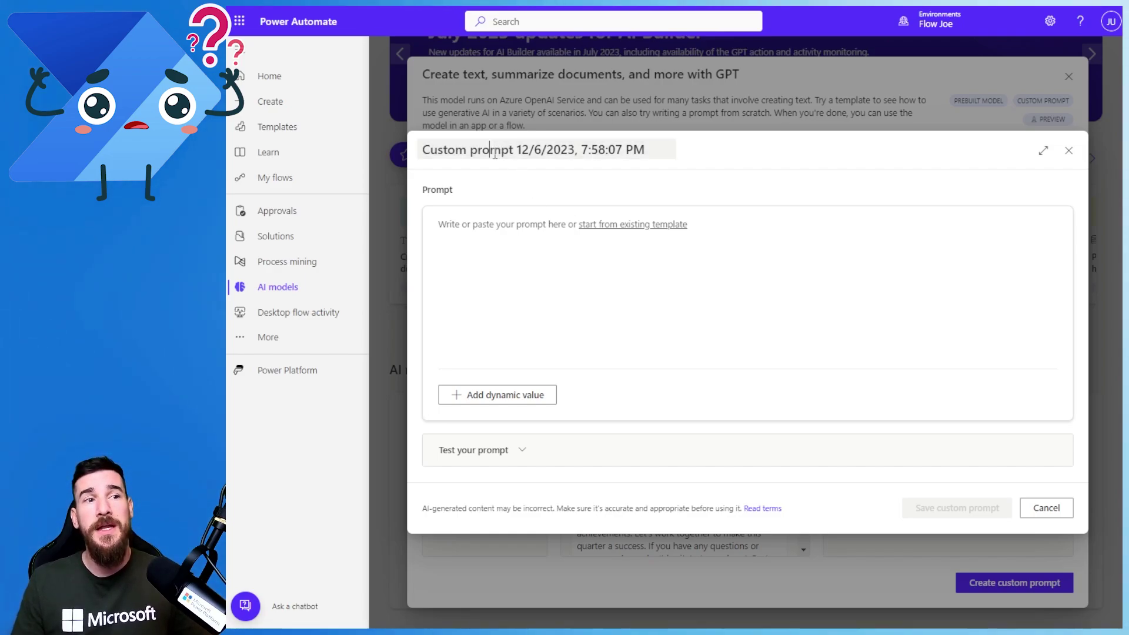
triple_click(490, 152)
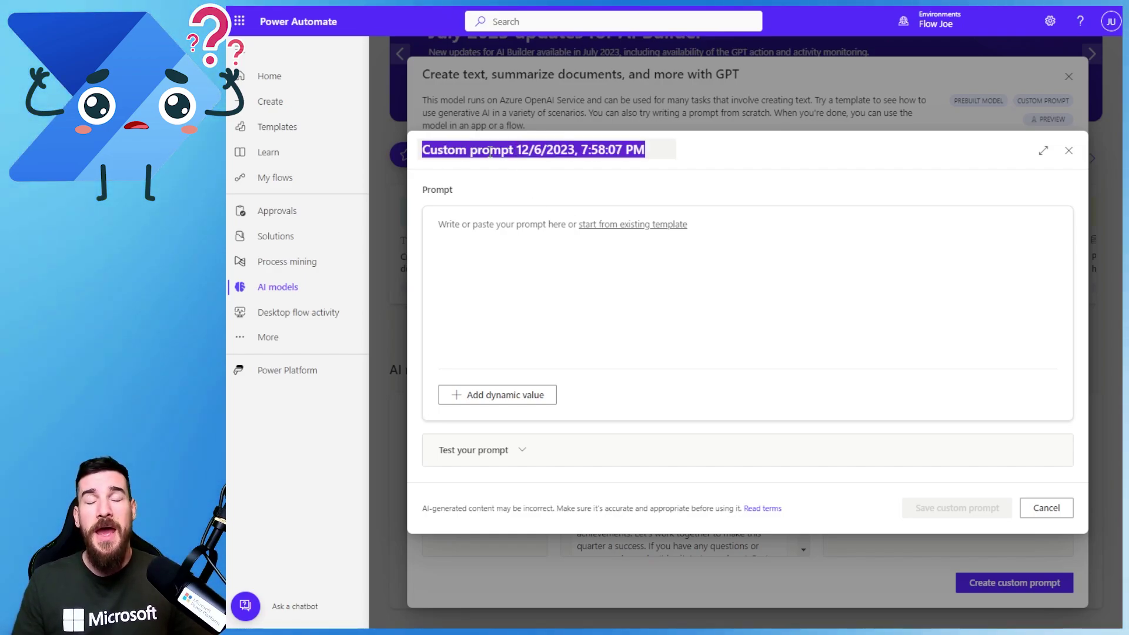
type("Example Prompt")
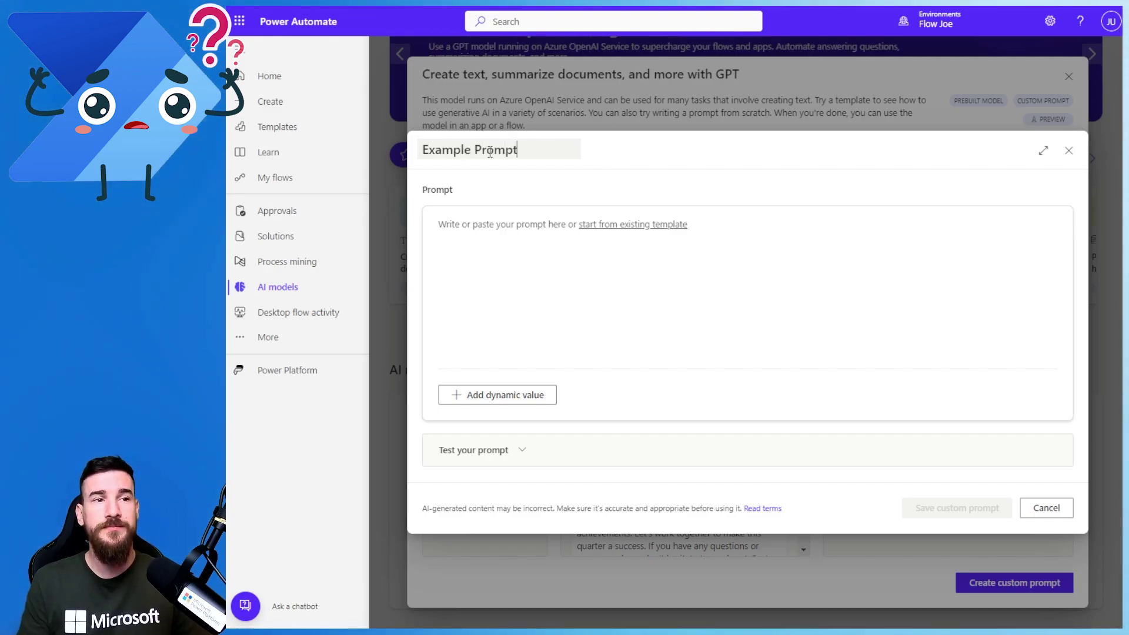
left_click(649, 192)
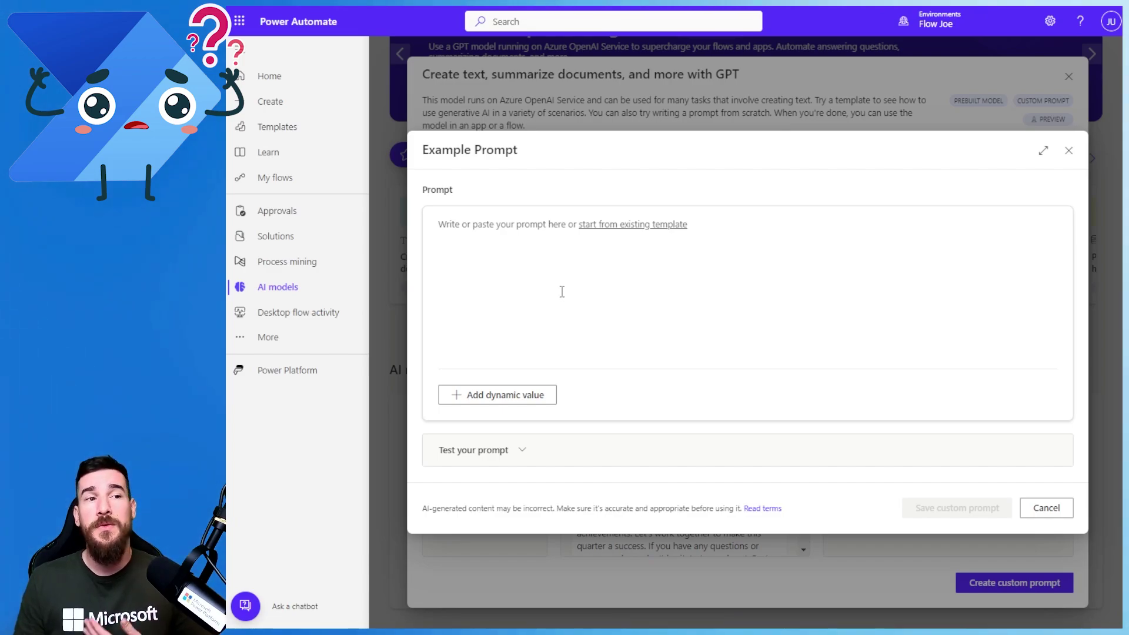
- Check the existing prompt templates, close the list, and begin the prompt with "I want a summary of the text"
left_click(628, 227)
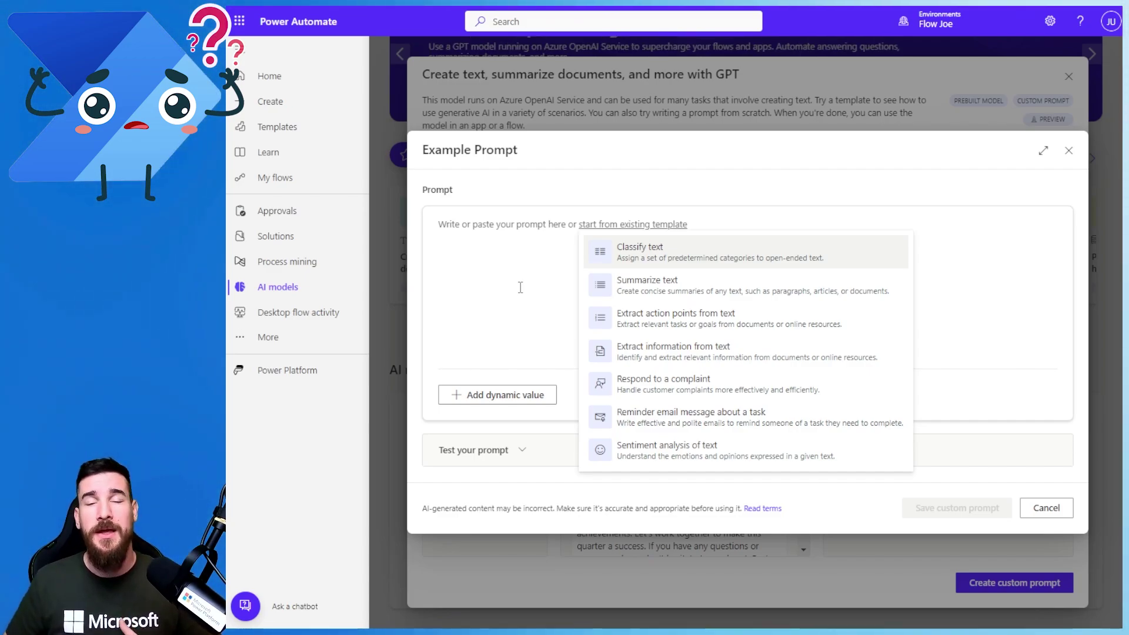
left_click(520, 288)
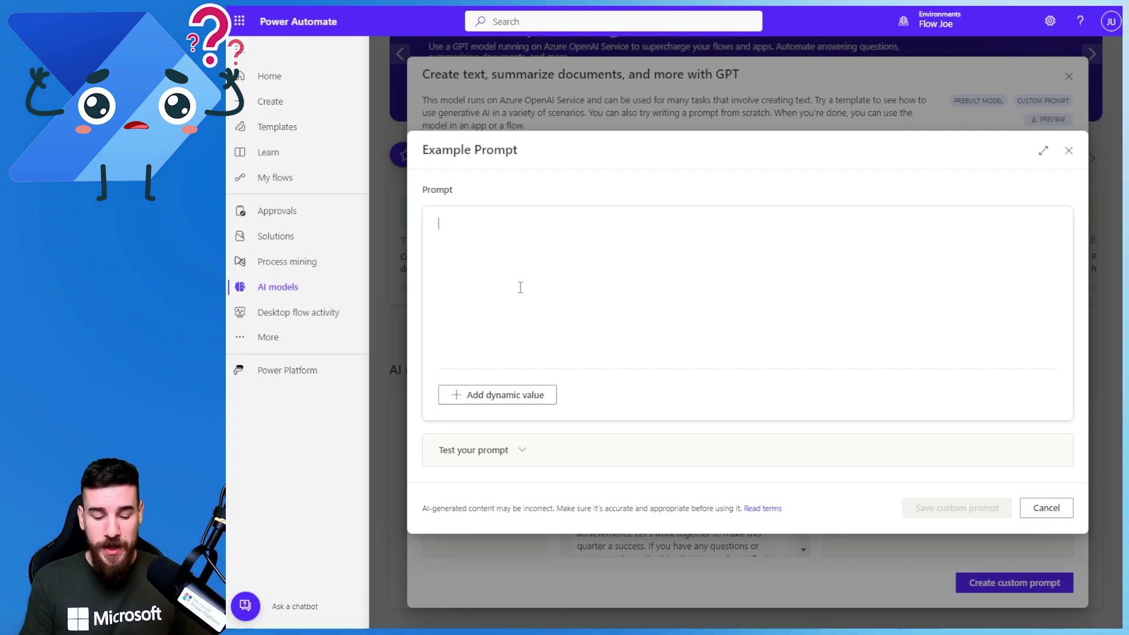
type("a summary of th")
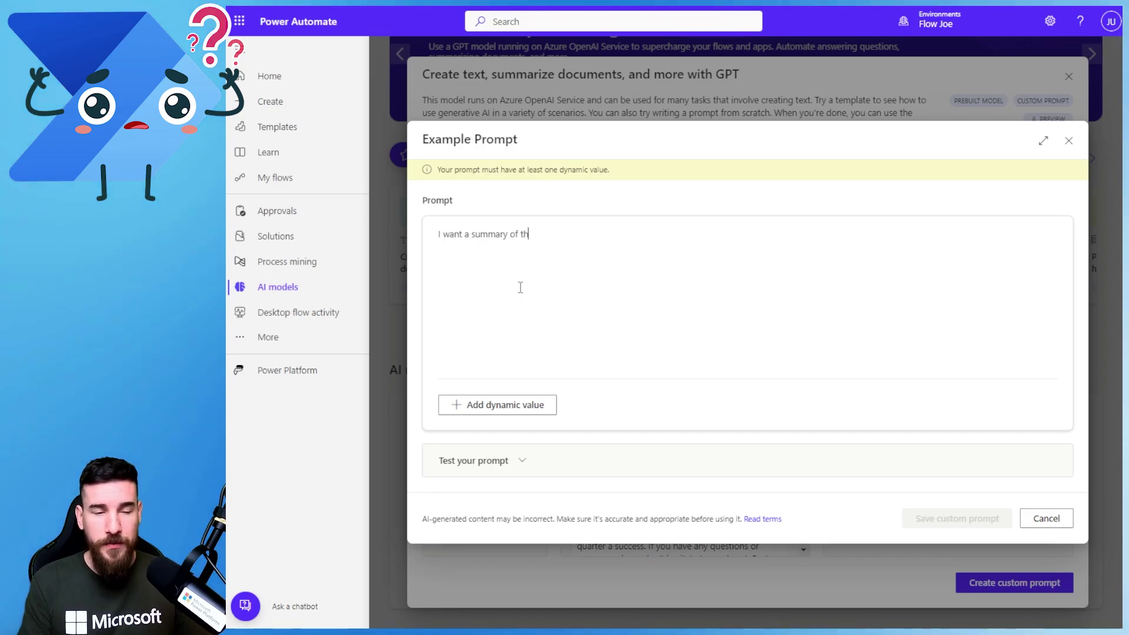
type("e text")
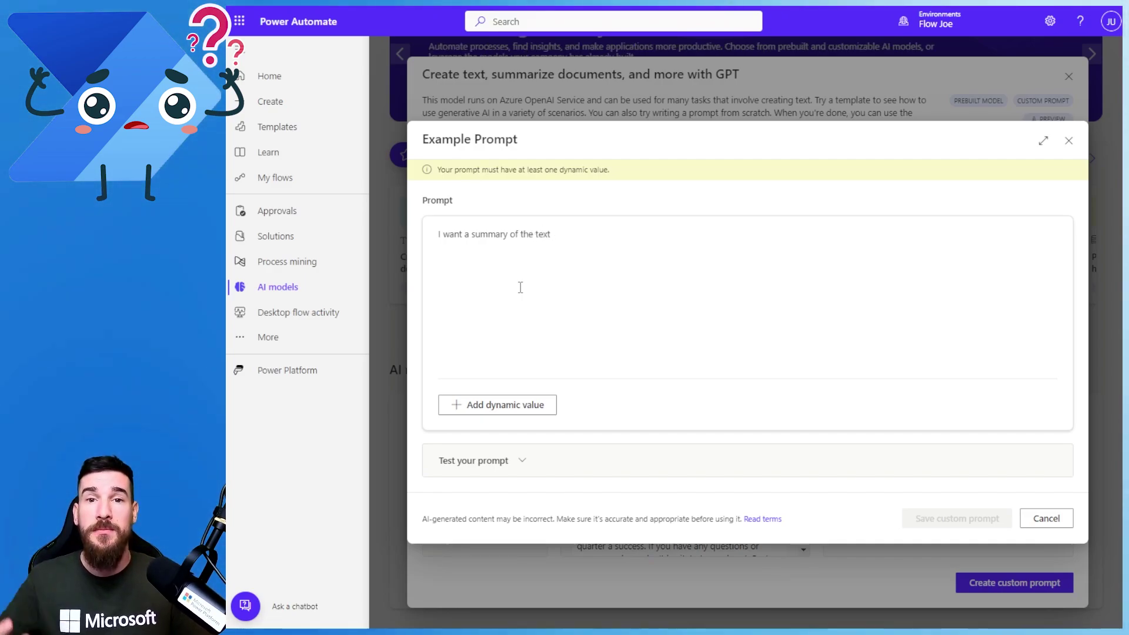
- Add a dynamic value named "Input Text" at the end of the prompt sentence
left_click(513, 411)
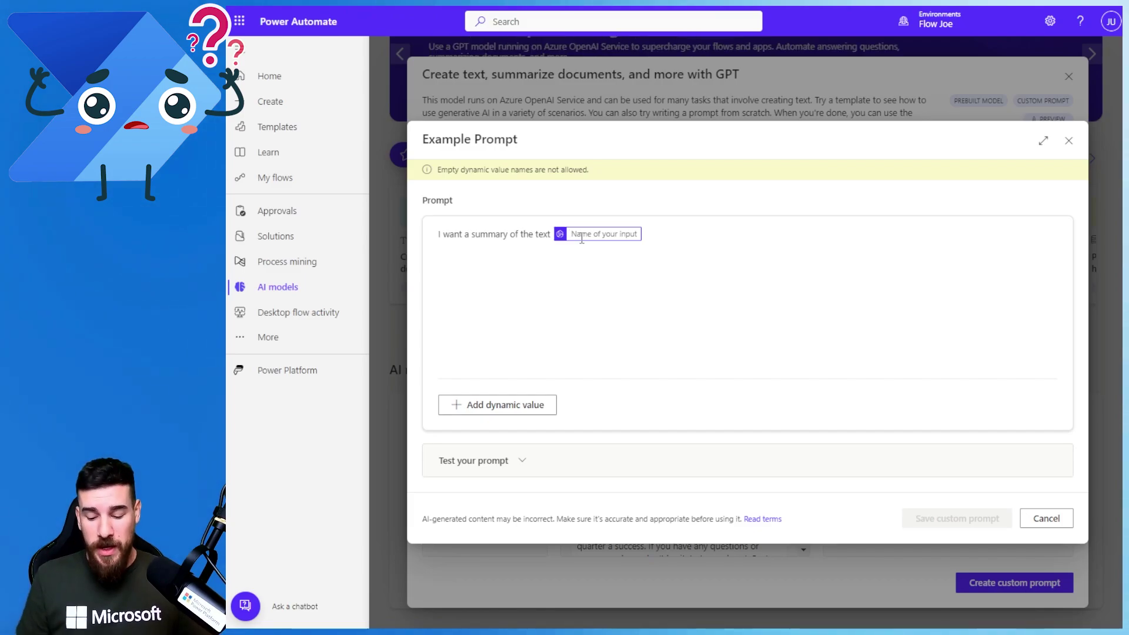
type("Input 1")
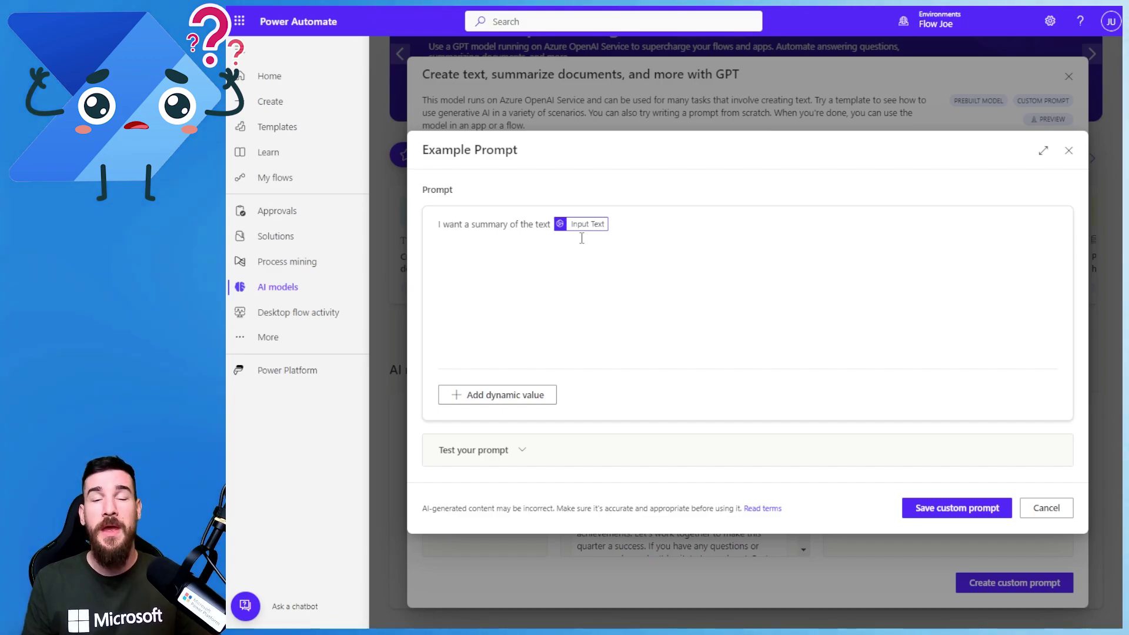
left_click(703, 255)
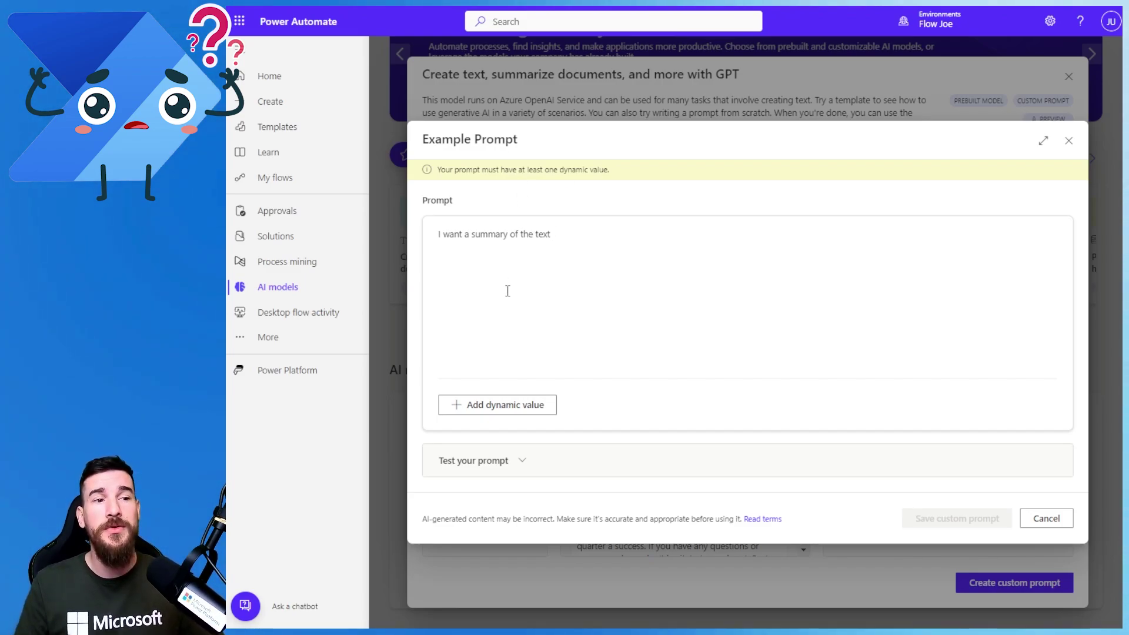
left_click(529, 411)
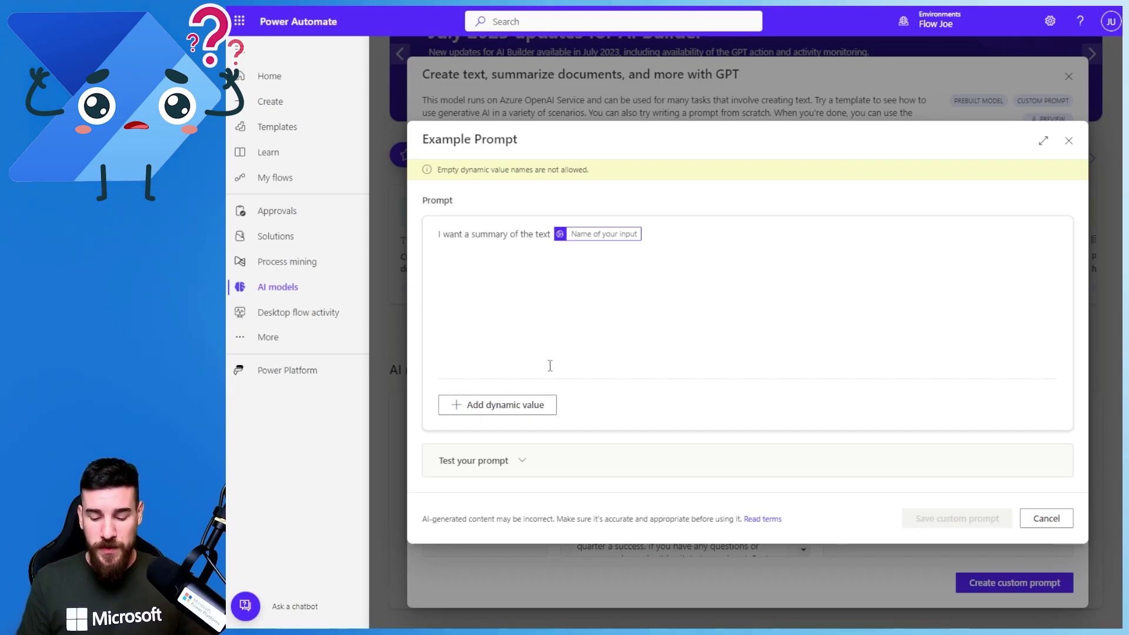
type("Input Text")
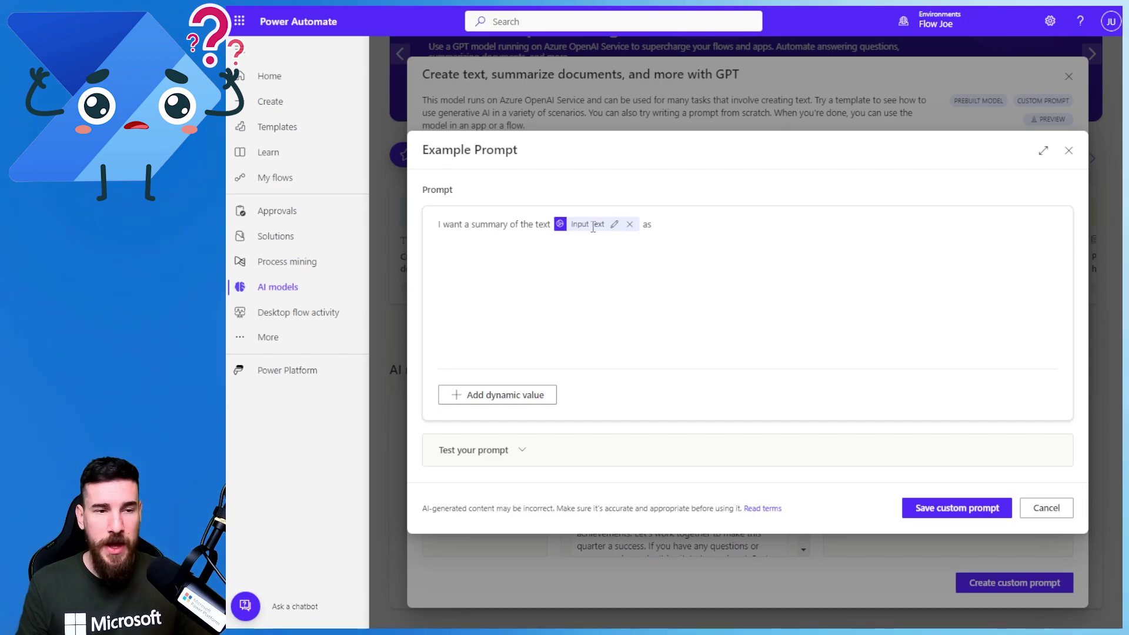
- Continue the prompt after the Input Text value with "as listed in an eighth grade level"
type("isted")
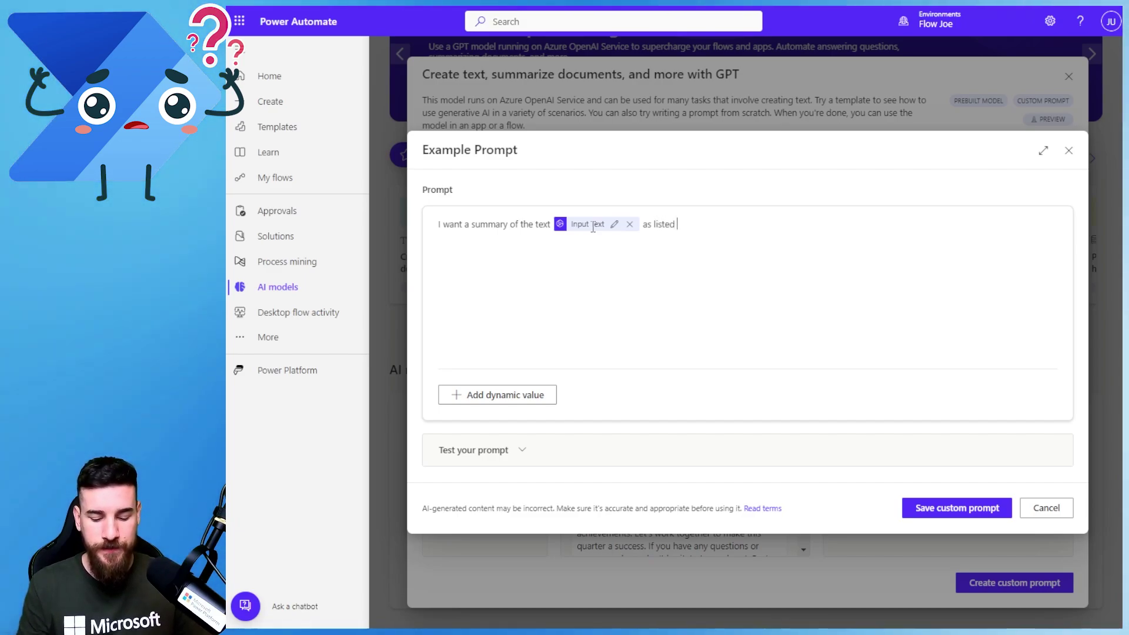
type(" in an ")
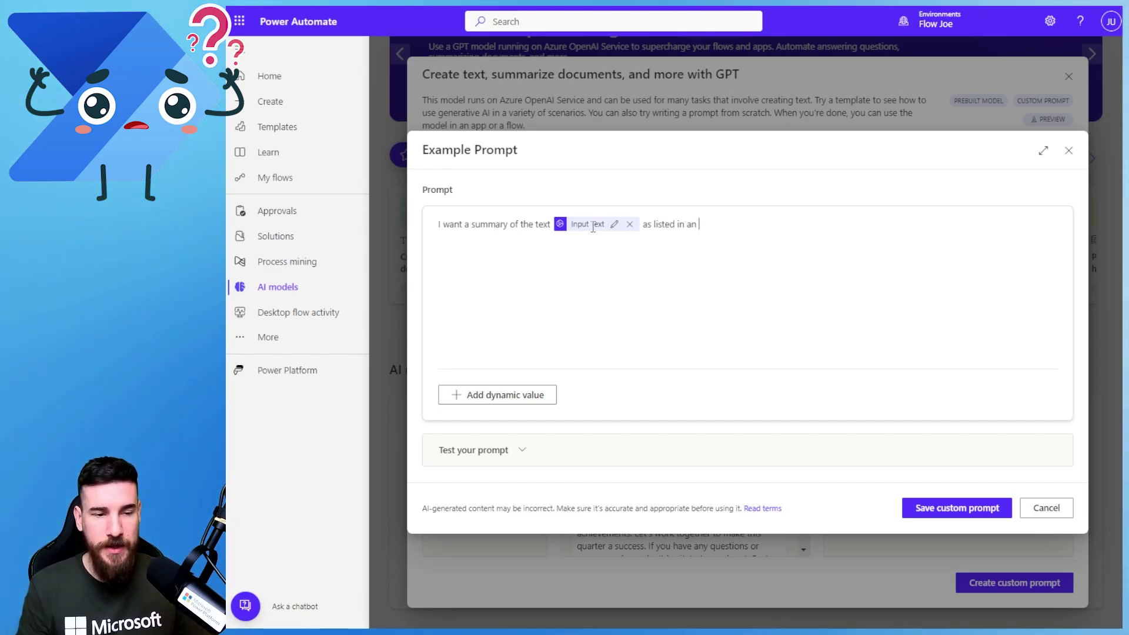
type("e")
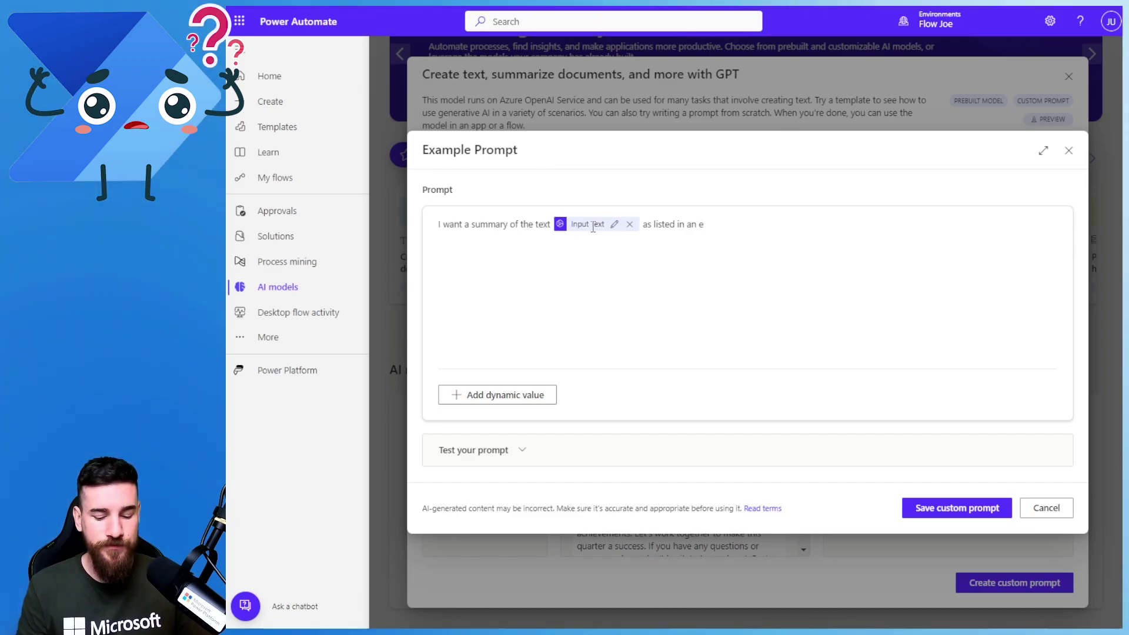
type("ighth ")
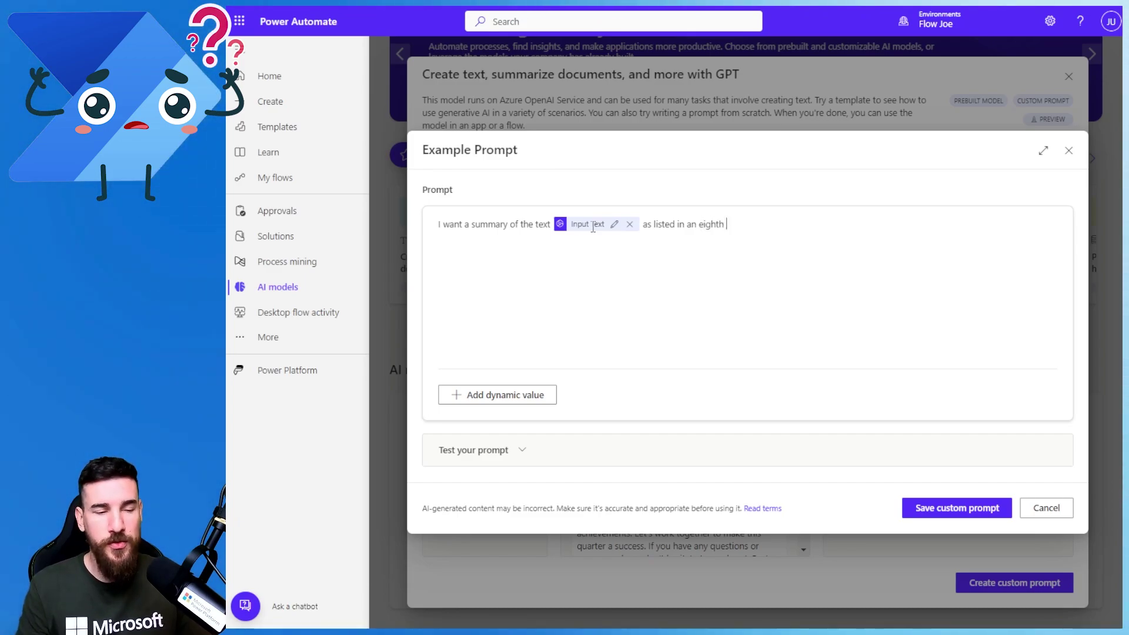
type("grade level")
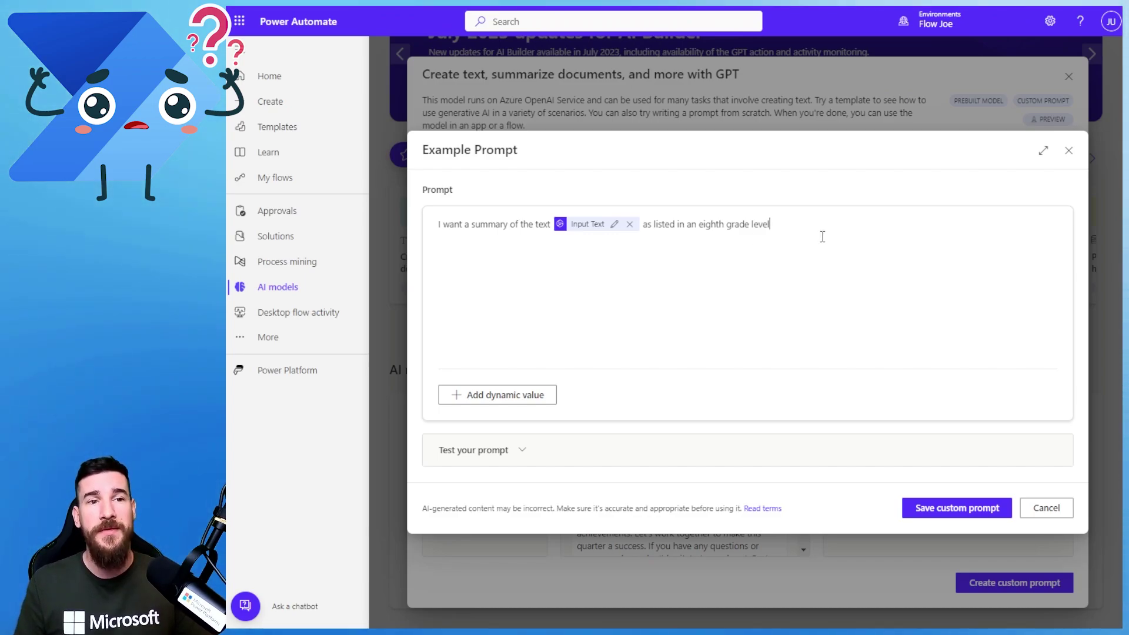
- Clear the handwritten prompt and fill it from the existing "Summarize text" template instead
left_click_drag(773, 224, 440, 225)
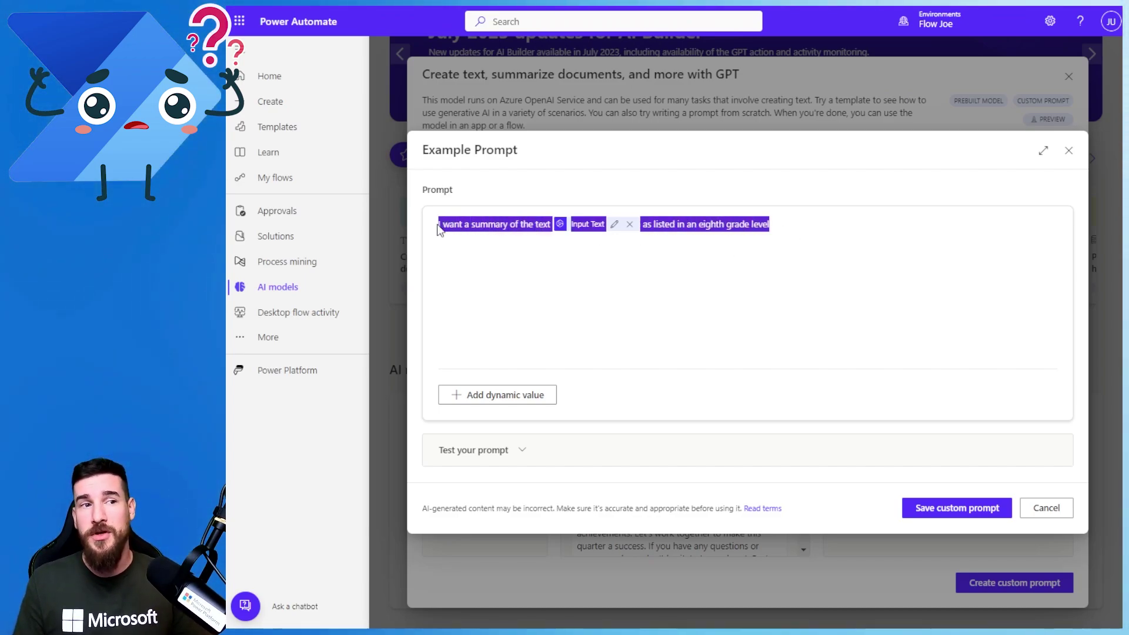
key("BackSpace")
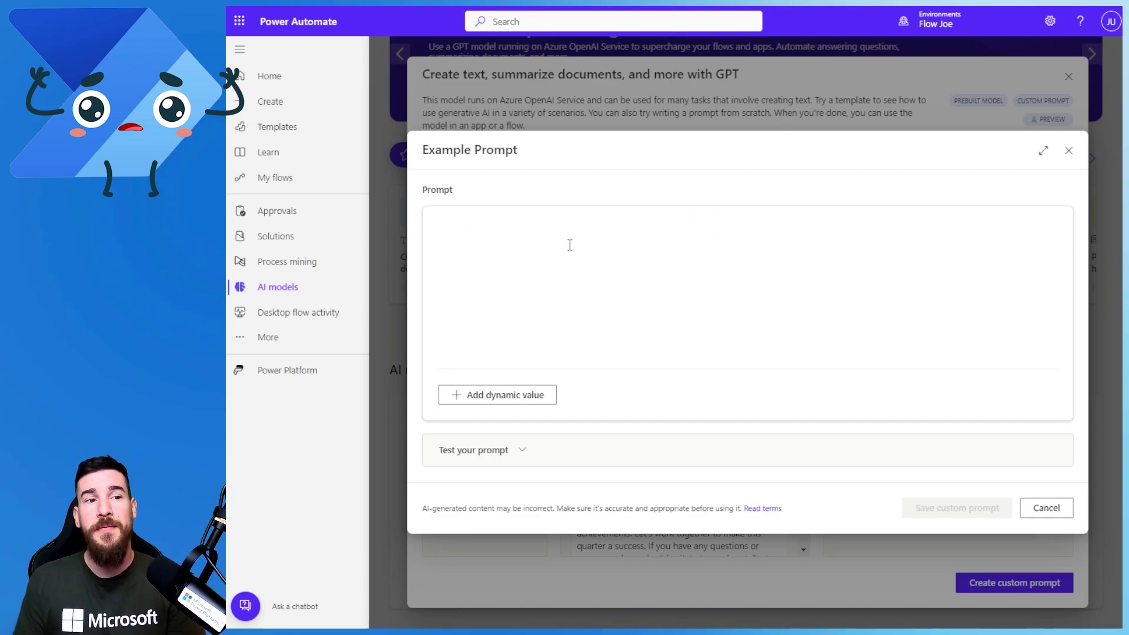
left_click(690, 193)
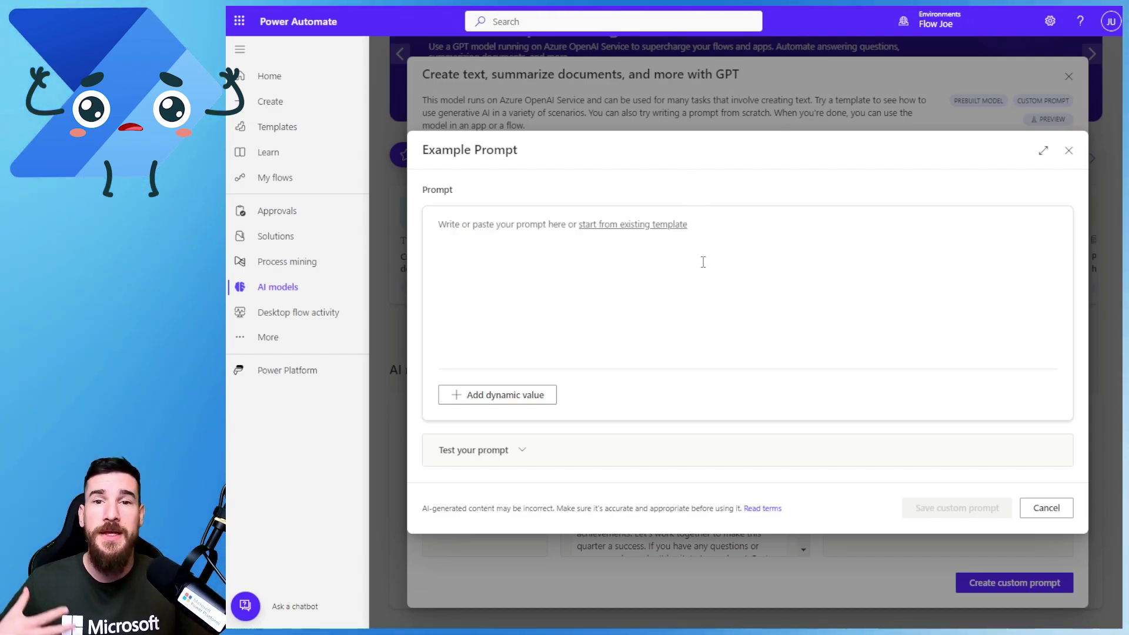
left_click(651, 235)
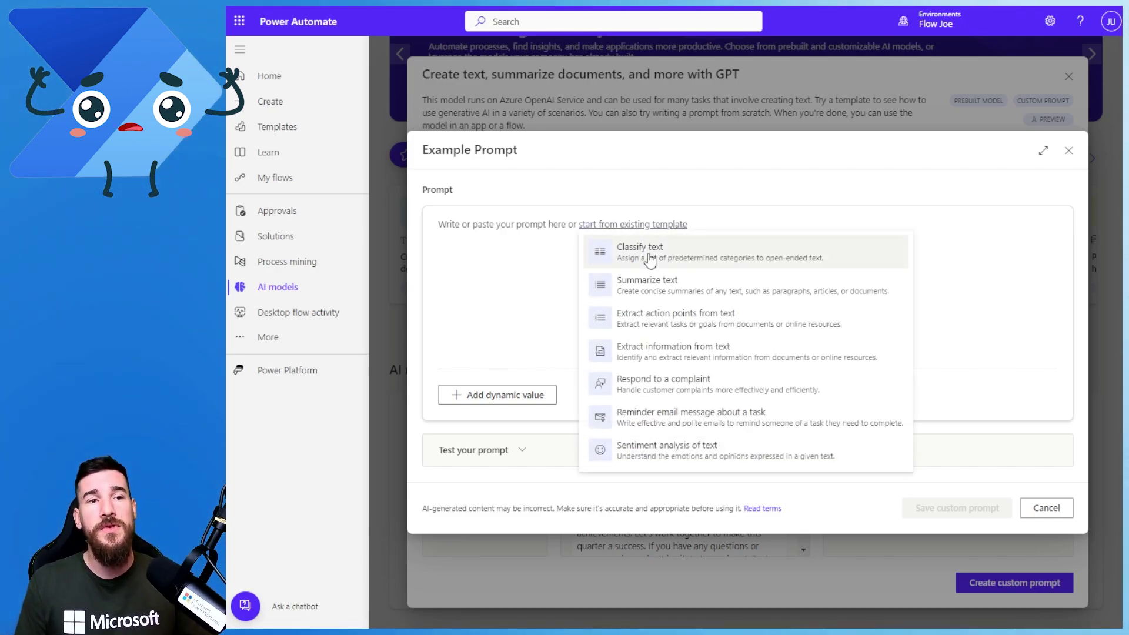
left_click(669, 289)
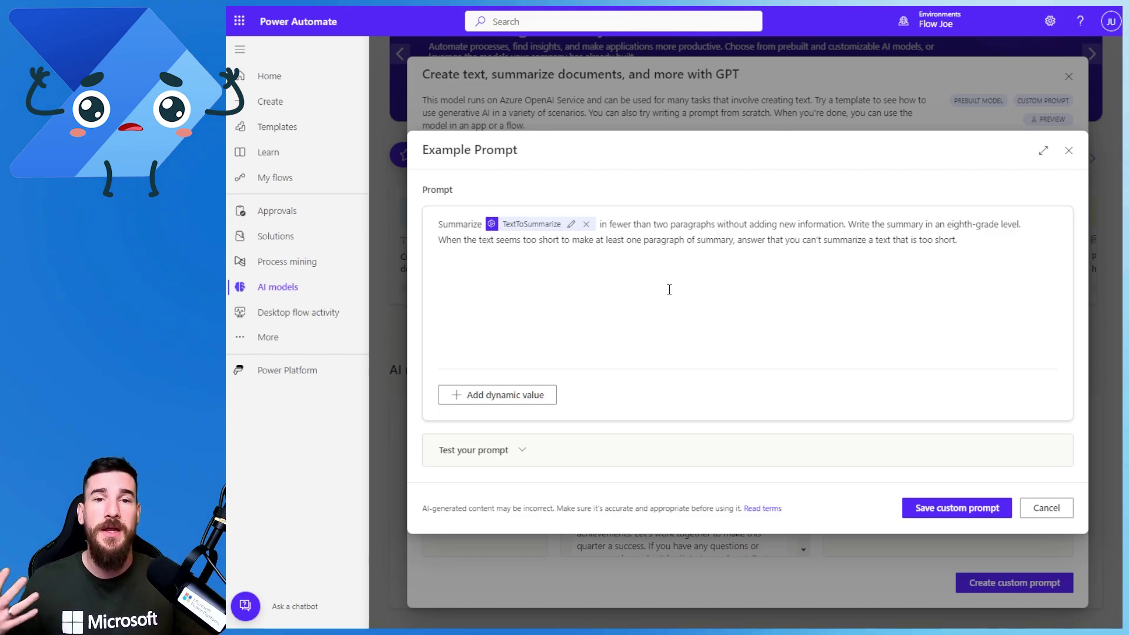
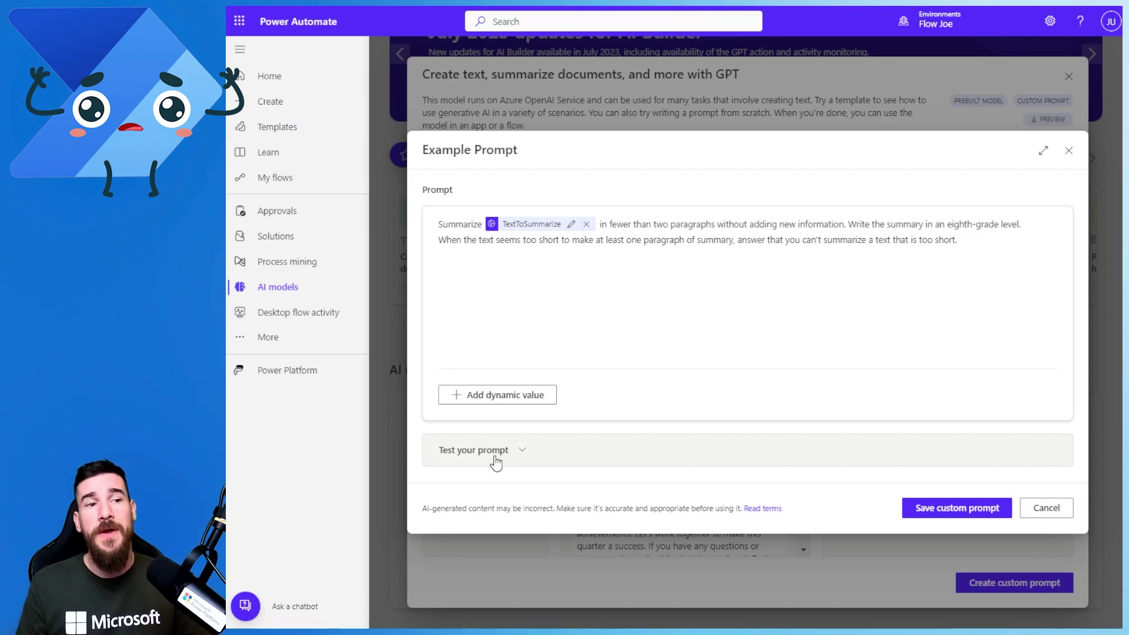
- Expand the prompt's test section, switch to the blog post and find the Microsoft 365 Copilot announcement used as sample text
left_click(489, 461)
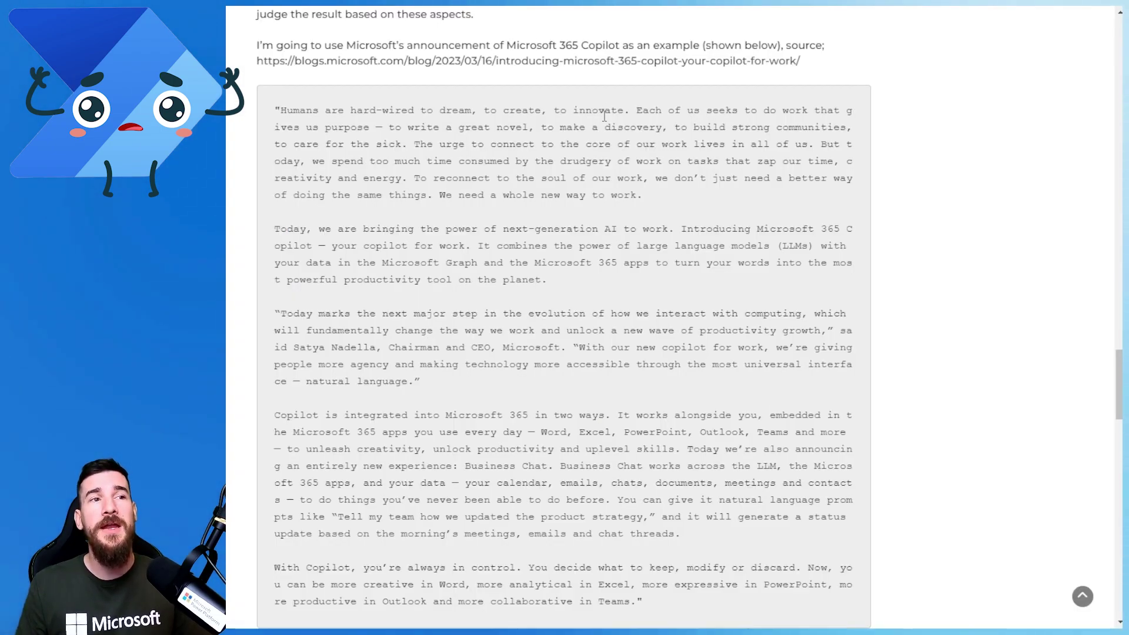
scroll(603, 116, "up", 20)
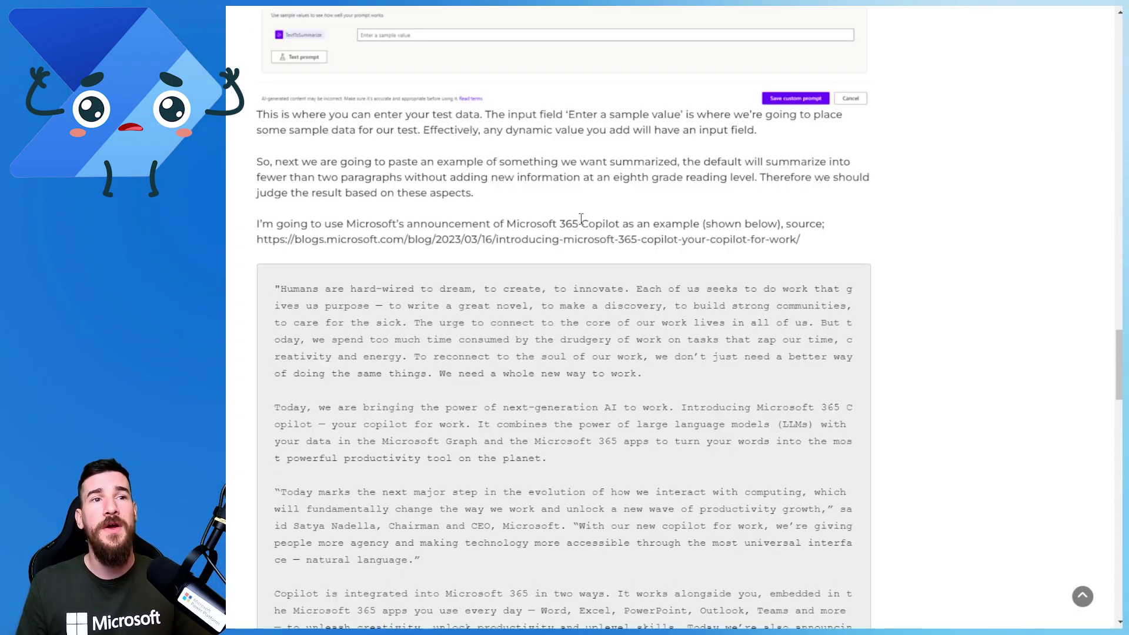
scroll(574, 273, "up", 20)
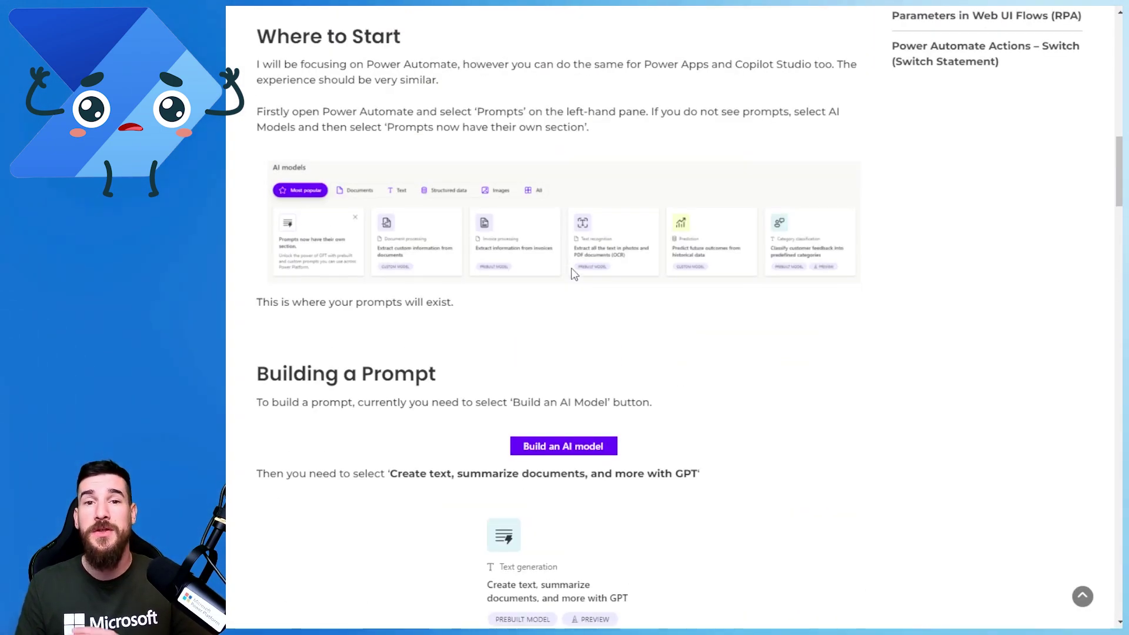
scroll(574, 268, "up", 3)
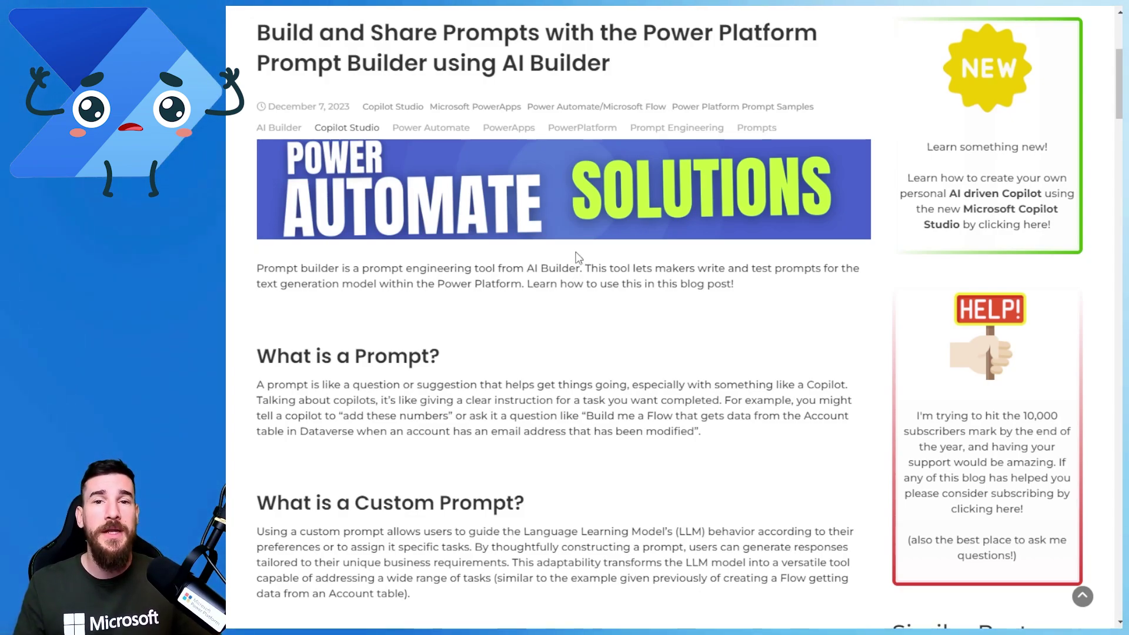
scroll(539, 304, "down", 20)
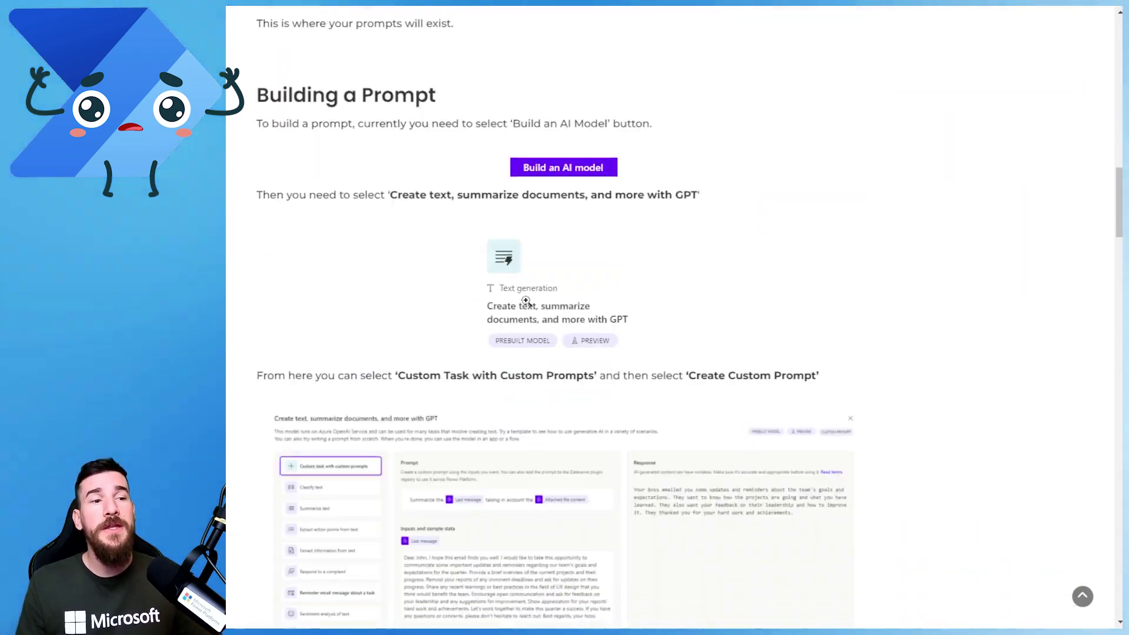
scroll(508, 303, "down", 10)
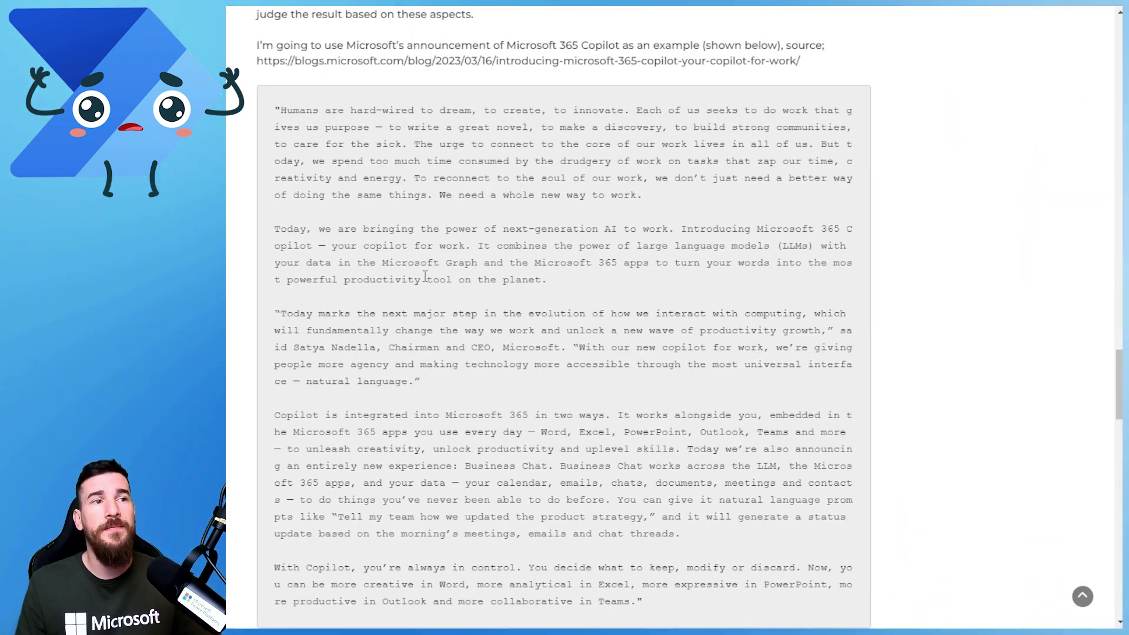
- Copy the announcement text from "Humans are hard-wired to dream" through "more collaborative in Teams.", without the enclosing quotation marks
left_click_drag(281, 110, 306, 105)
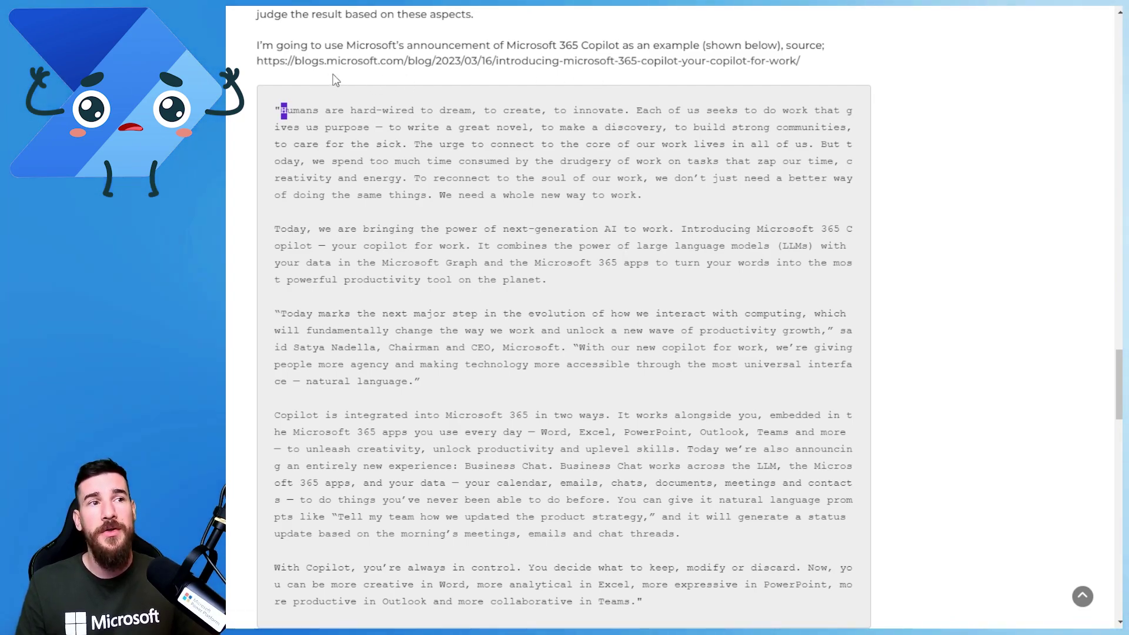
left_click(288, 126)
left_click_drag(280, 110, 644, 392)
scroll(556, 333, "down", 3)
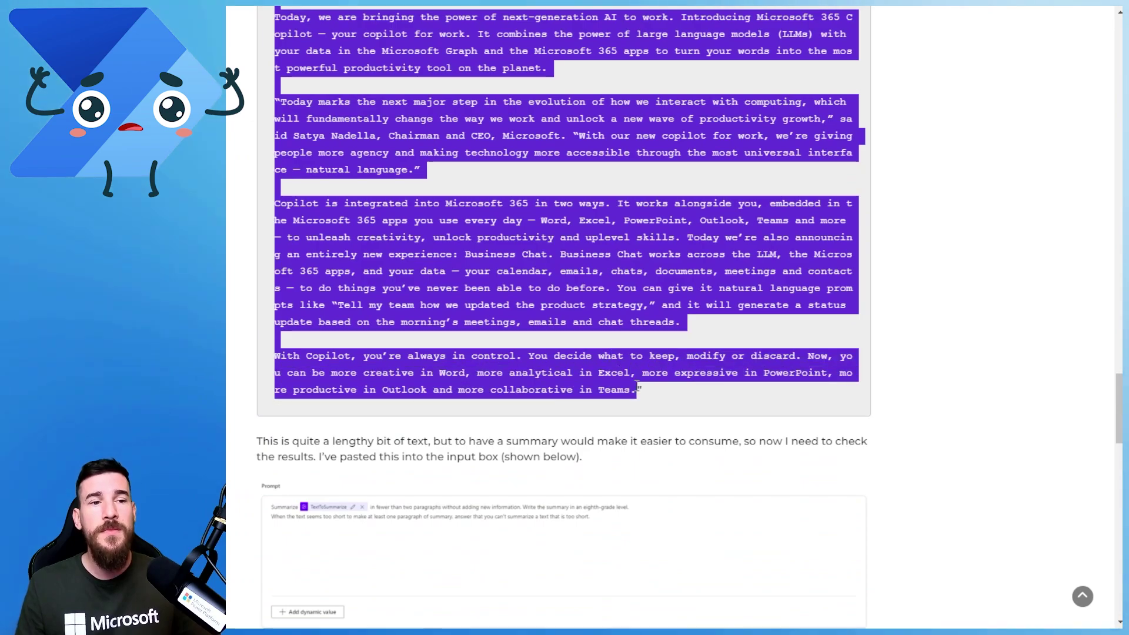
right_click(627, 360)
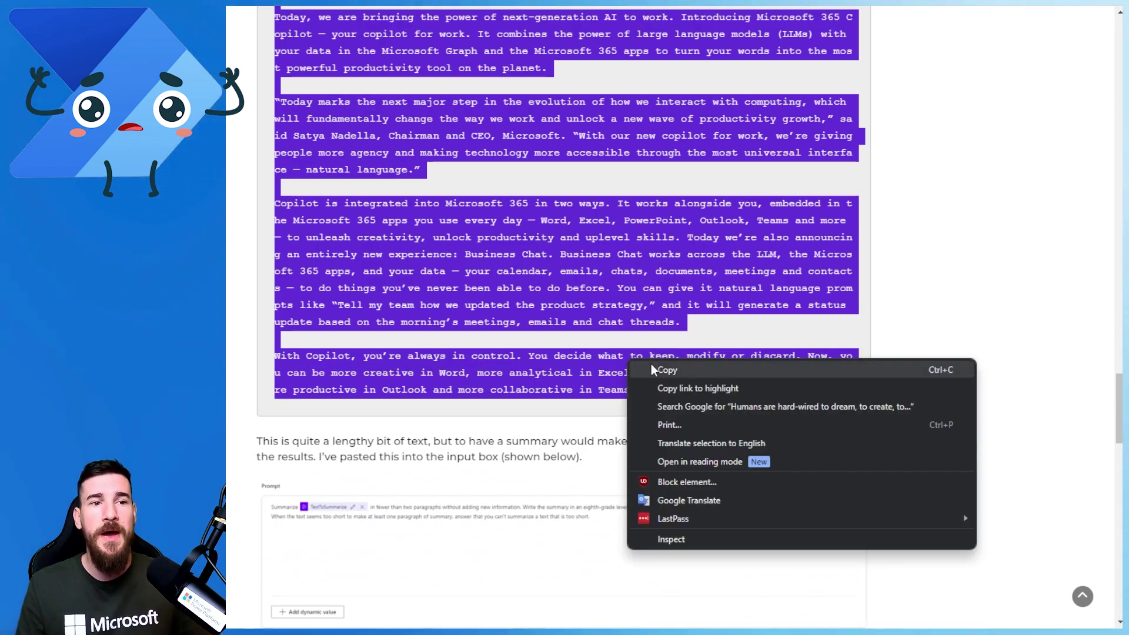
left_click(652, 369)
scroll(638, 322, "up", 2)
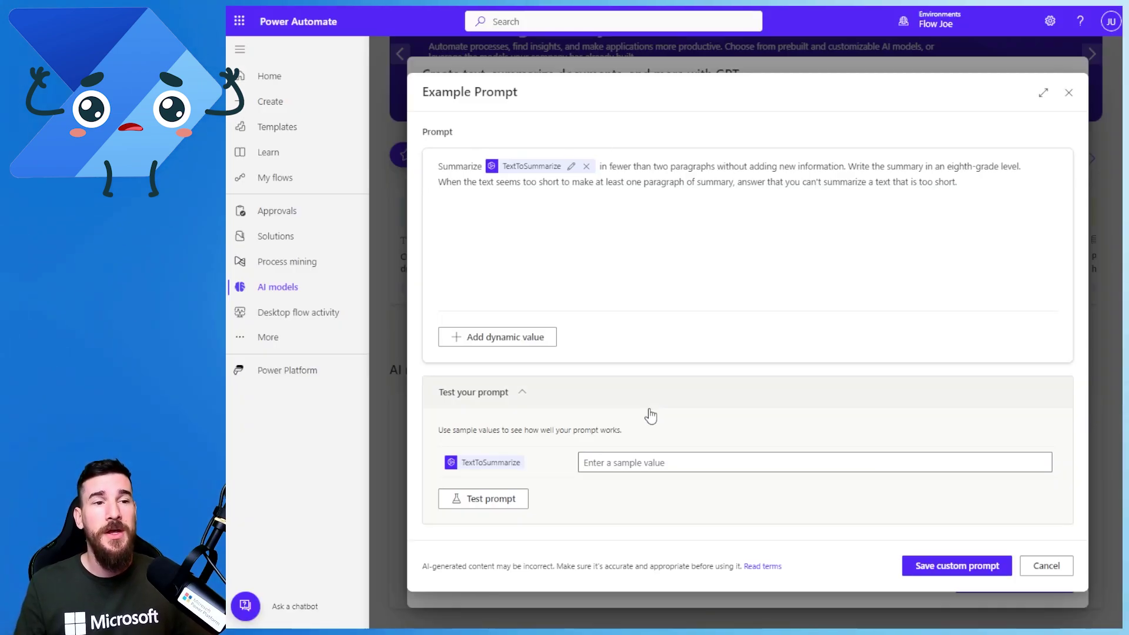
- Paste the copied announcement as the TextToSummarize sample value in Power Automate and run the prompt test
left_click(663, 462)
key("ctrl+v")
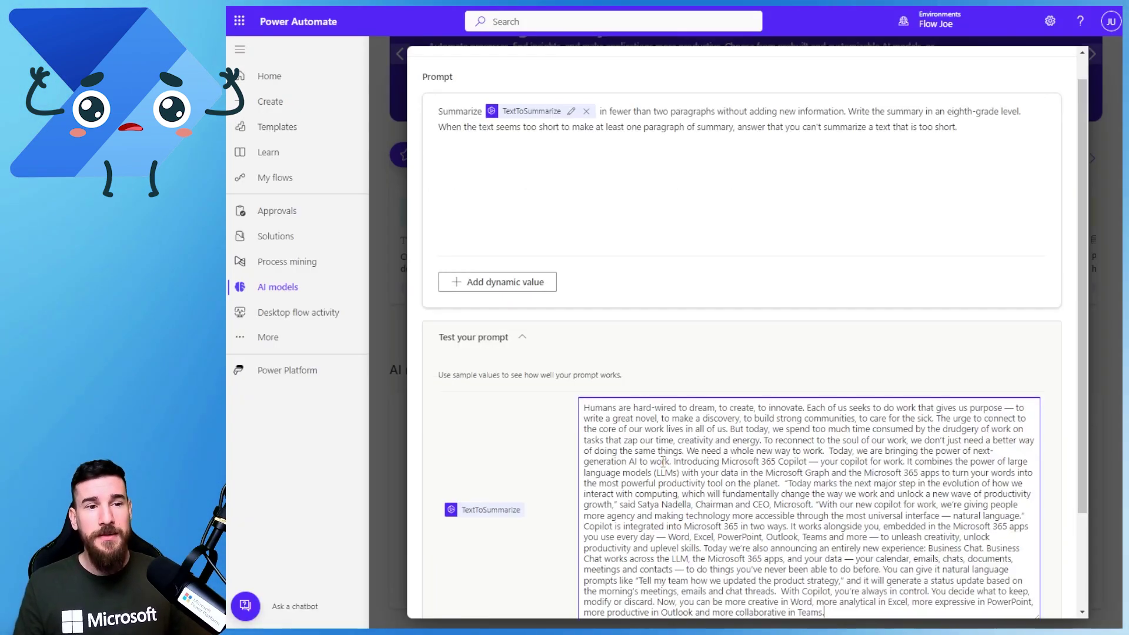
scroll(663, 462, "down", 2)
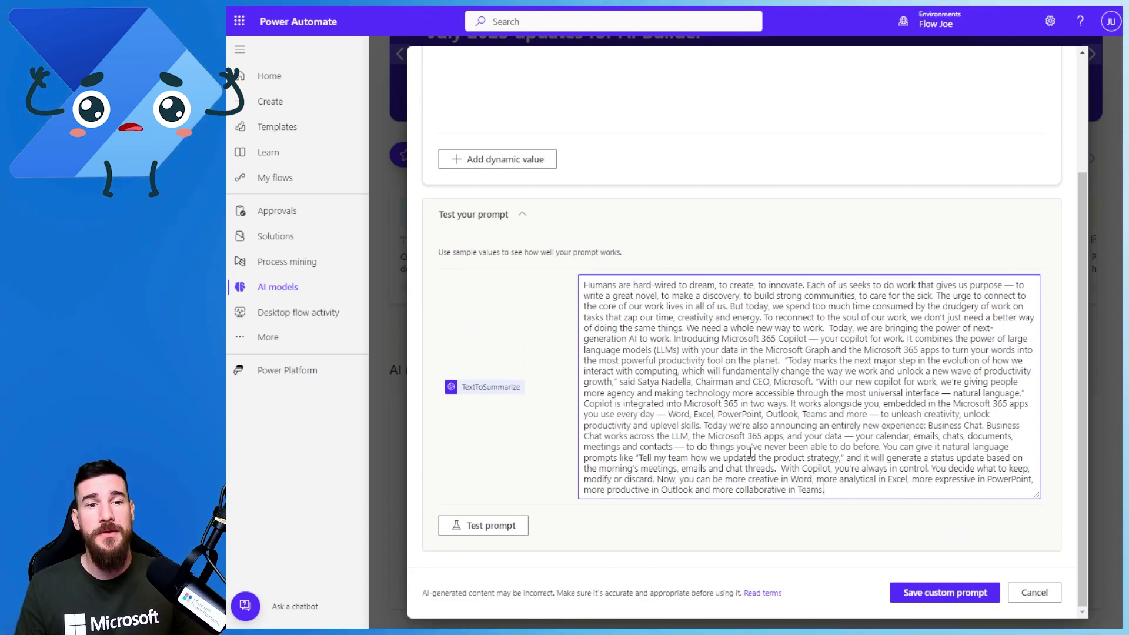
left_click(489, 523)
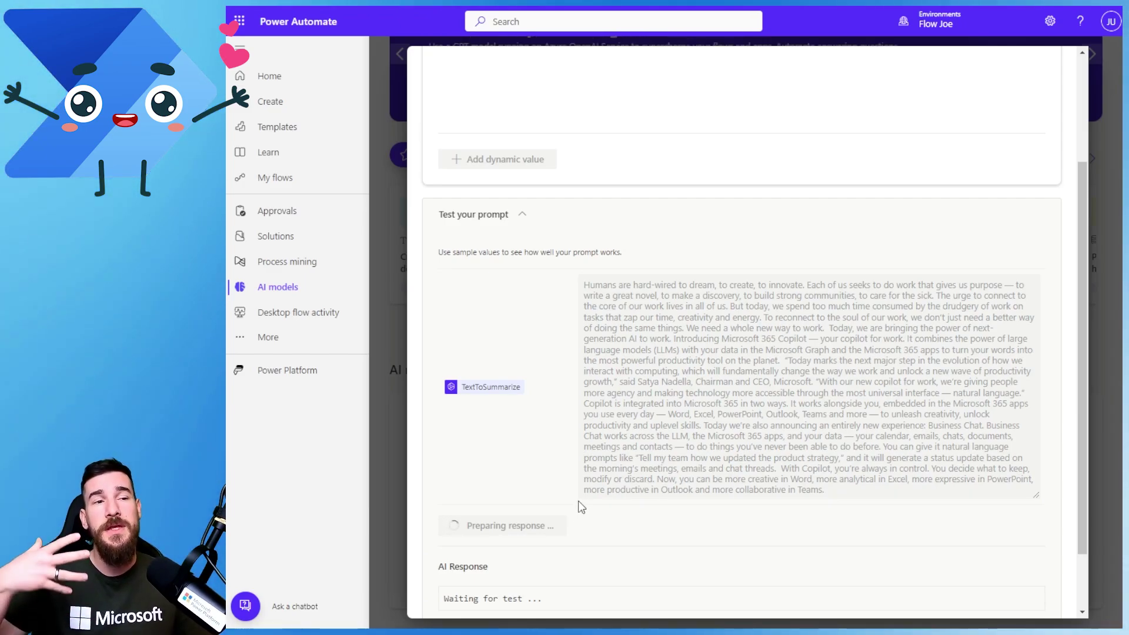
scroll(581, 507, "down", 1)
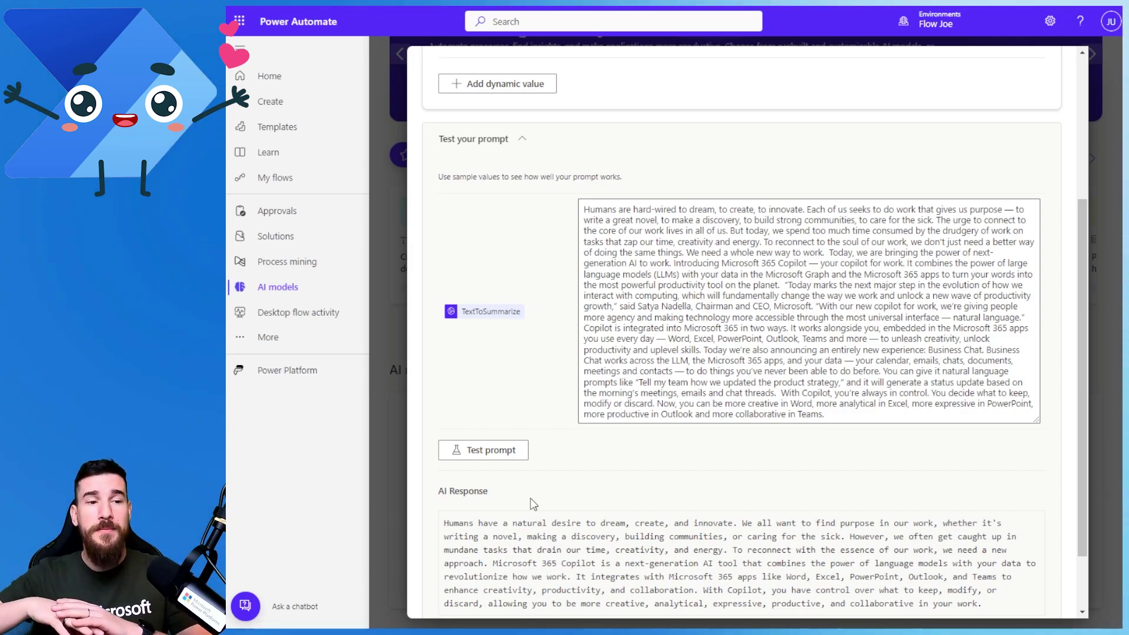
- Compare the AI response with the prompt's instructions on length, added information and reading level, and with the sample text
scroll(530, 498, "up", 3)
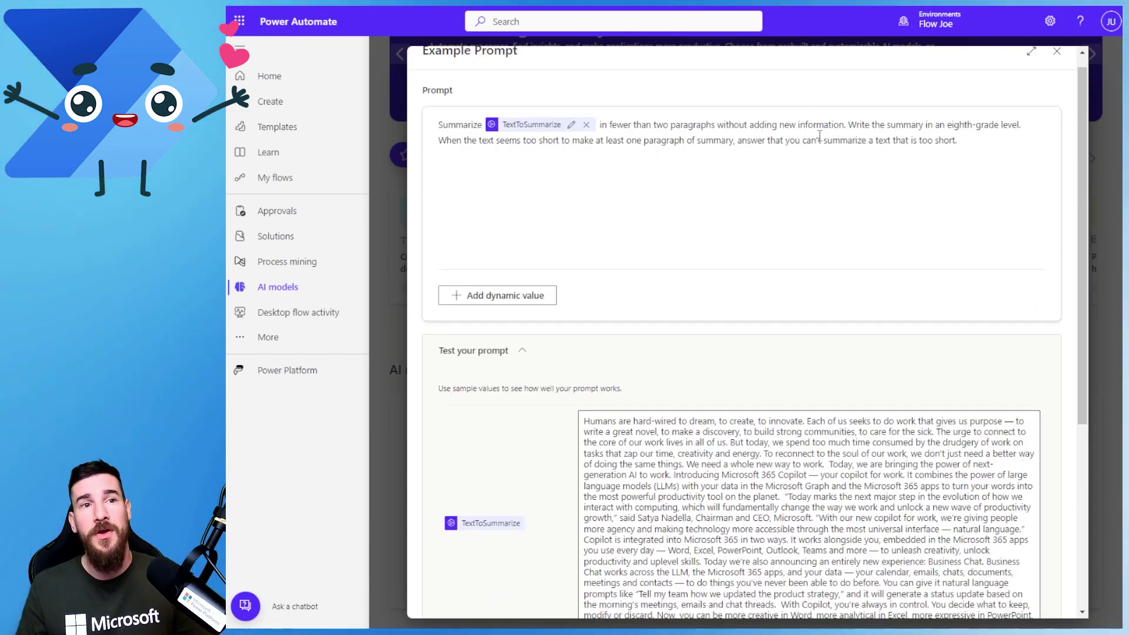
scroll(513, 266, "down", 5)
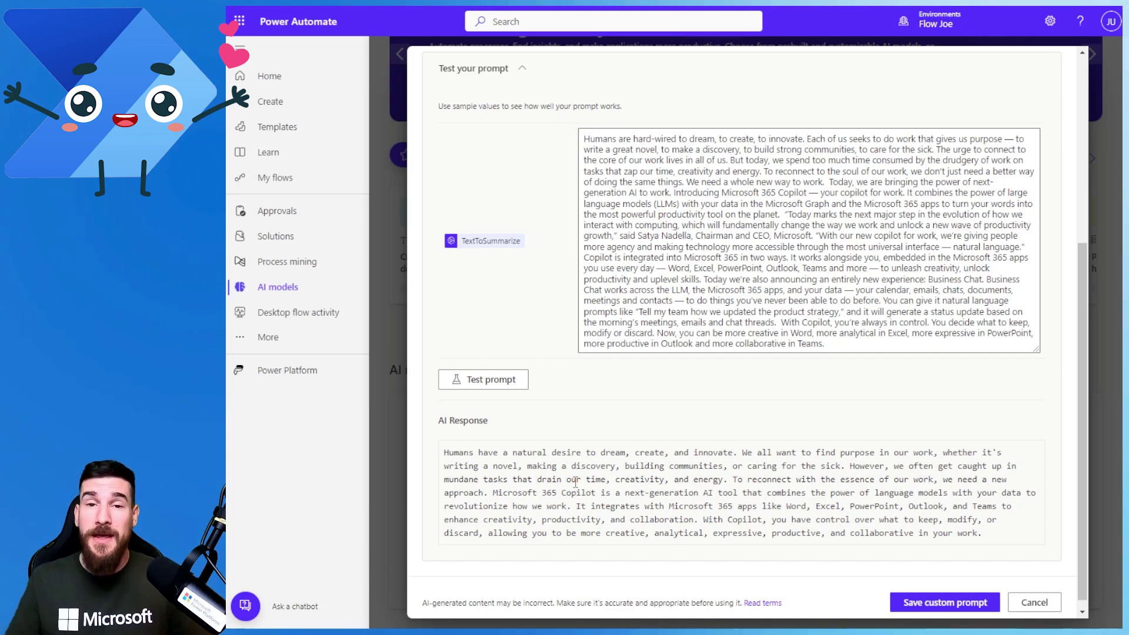
scroll(575, 482, "up", 4)
scroll(768, 483, "down", 4)
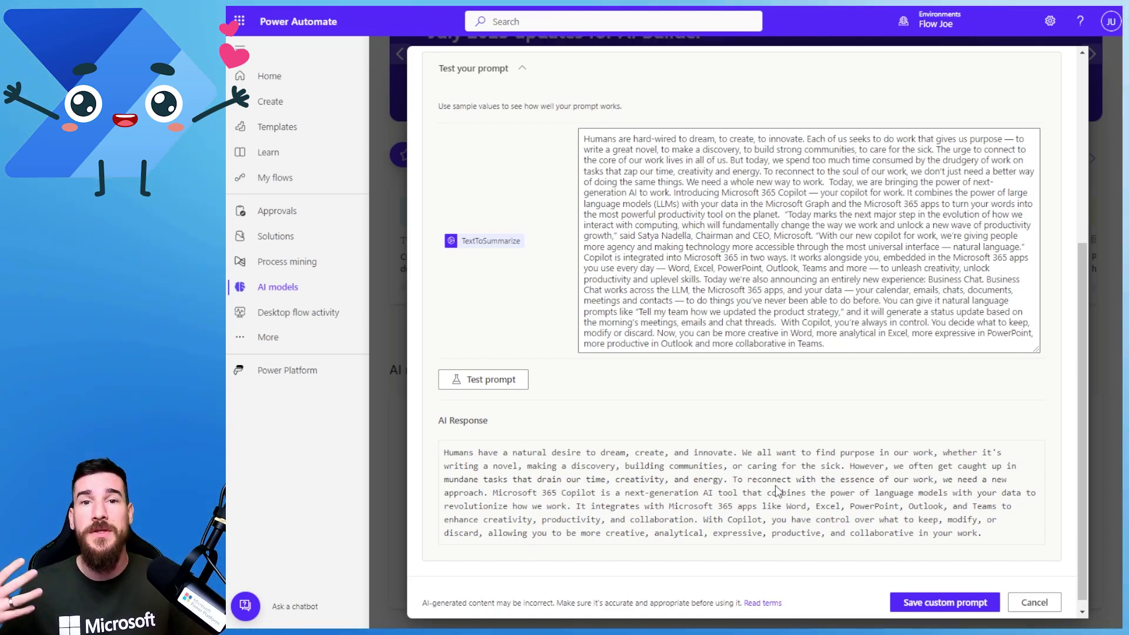
scroll(775, 485, "up", 3)
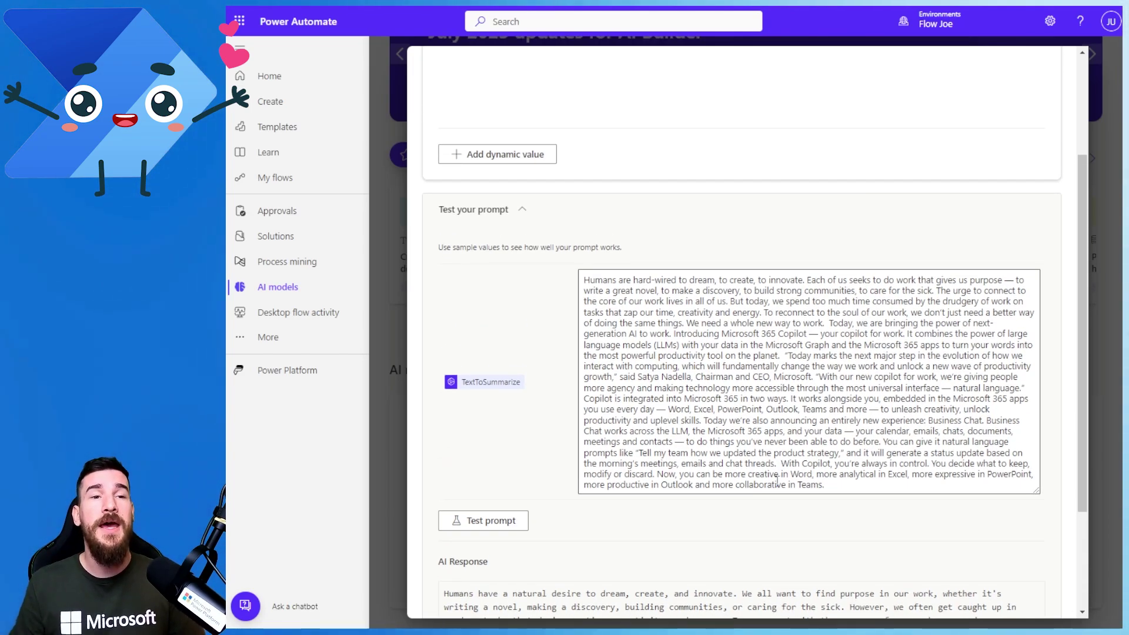
scroll(777, 480, "up", 3)
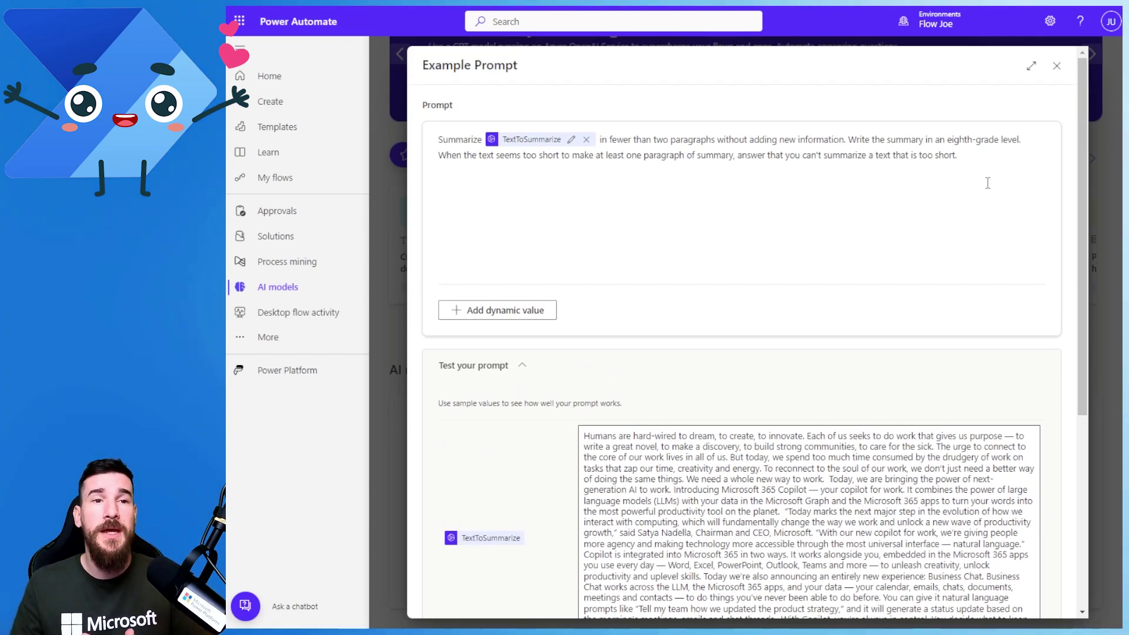
scroll(847, 247, "down", 4)
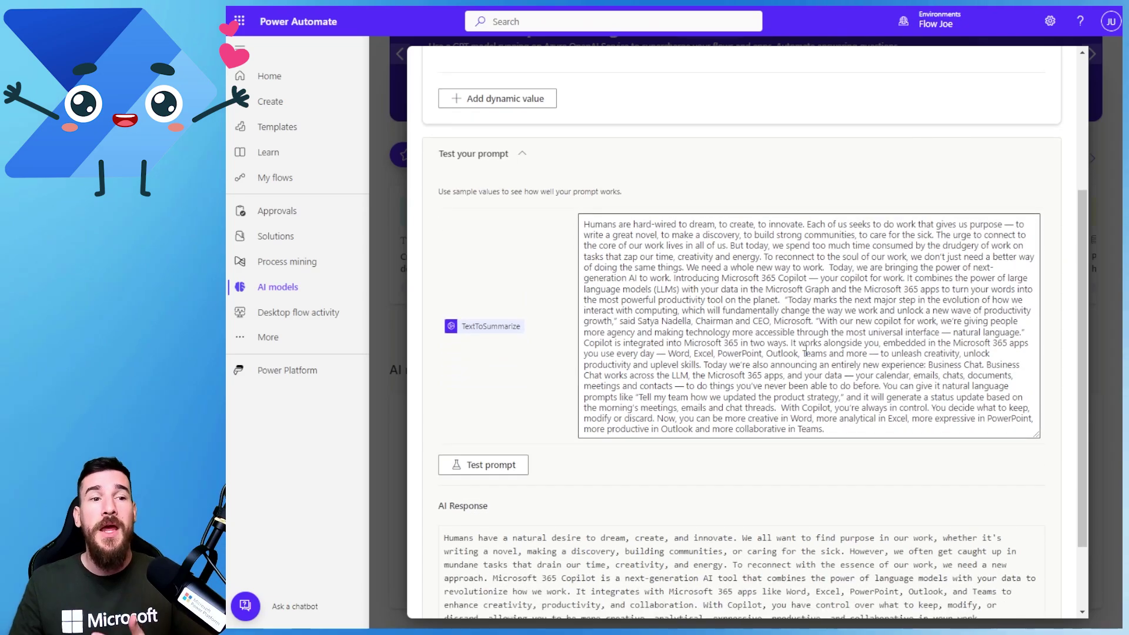
scroll(806, 351, "up", 3)
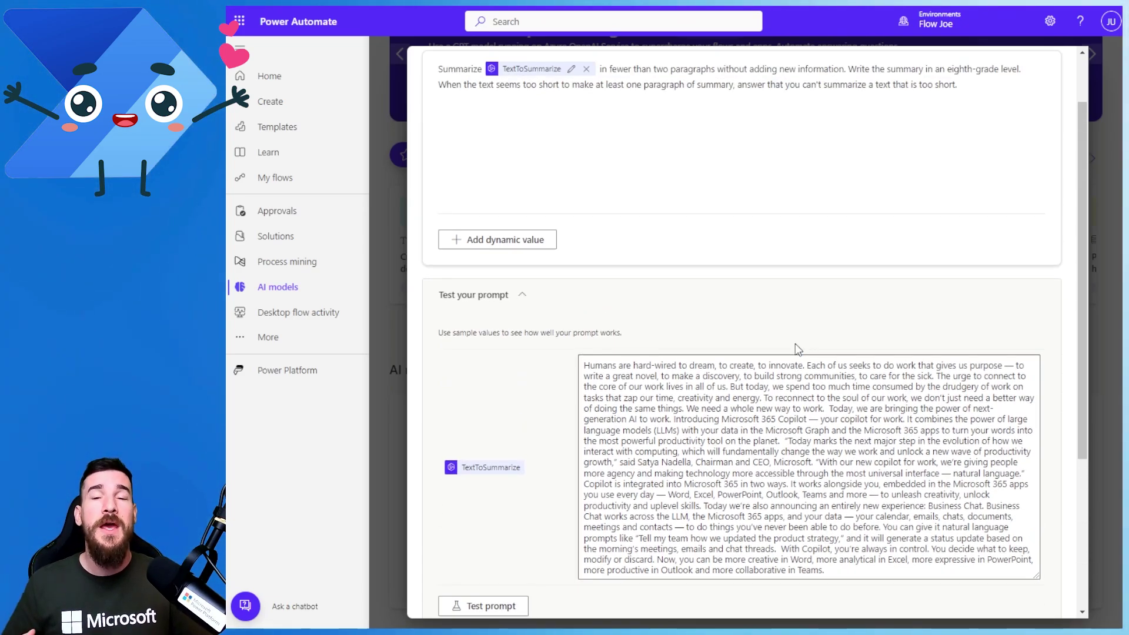
- Save the custom prompt and close its editor
scroll(905, 439, "down", 4)
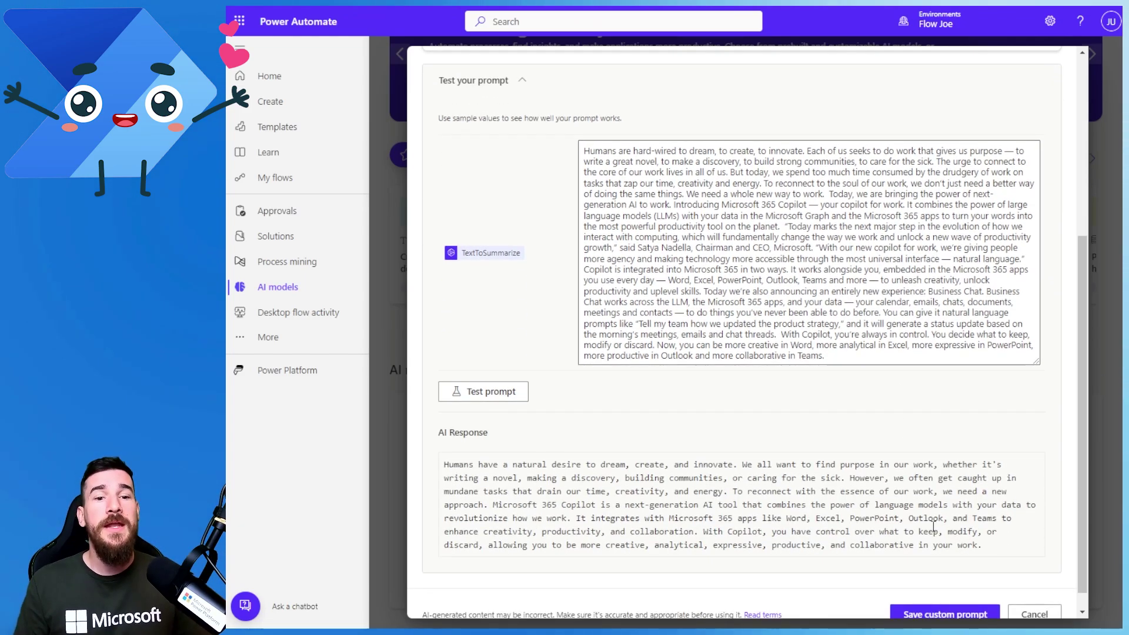
scroll(926, 541, "down", 1)
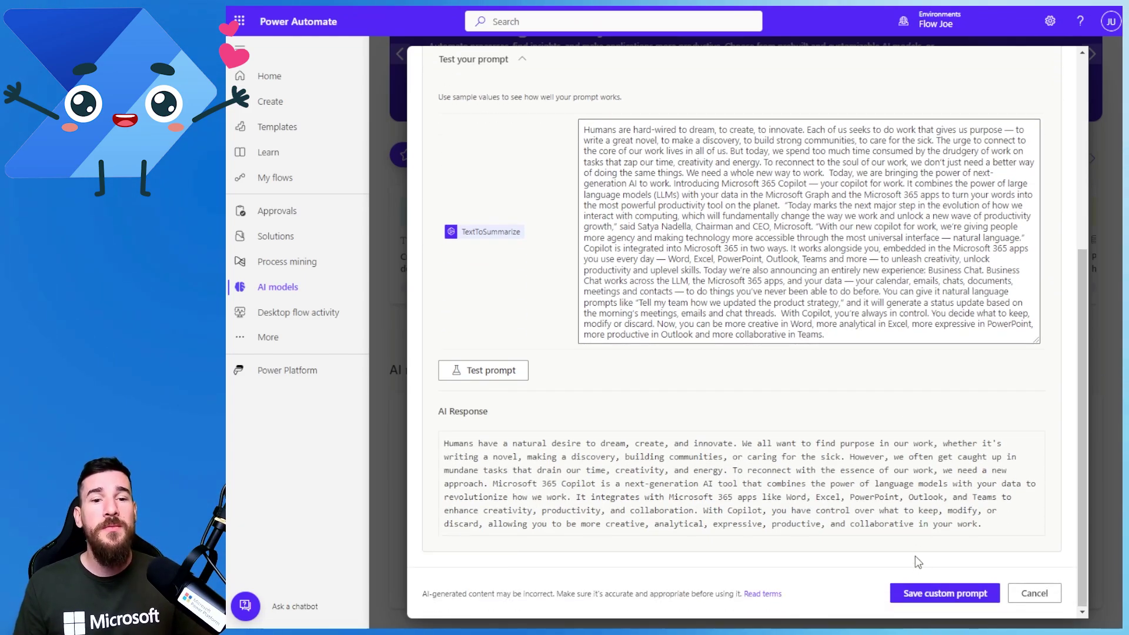
left_click(930, 595)
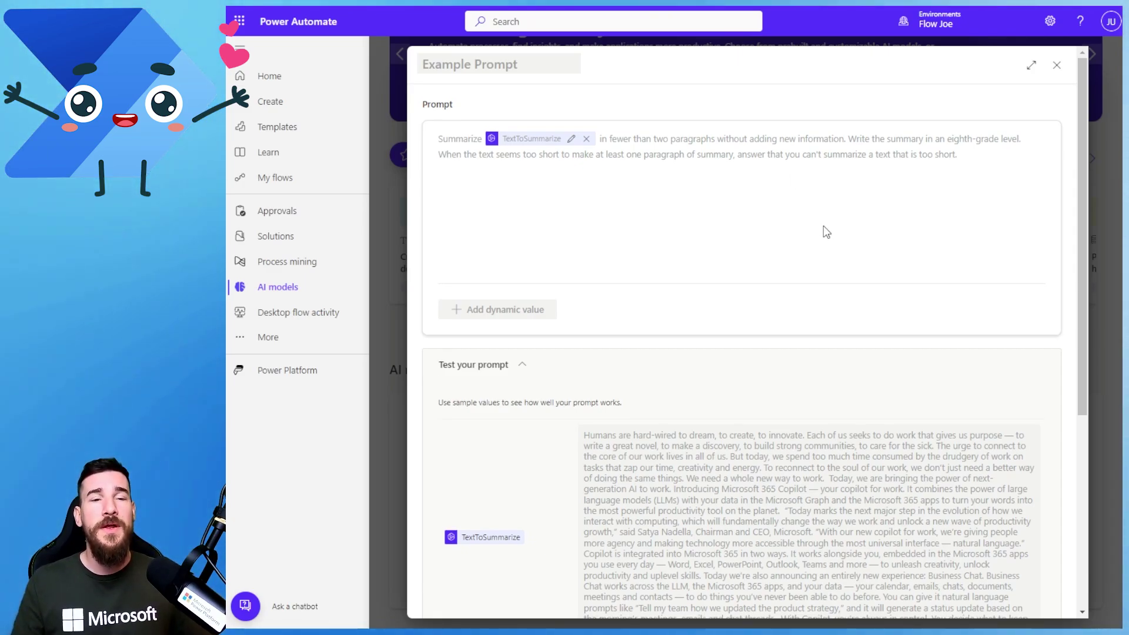
scroll(832, 353, "down", 5)
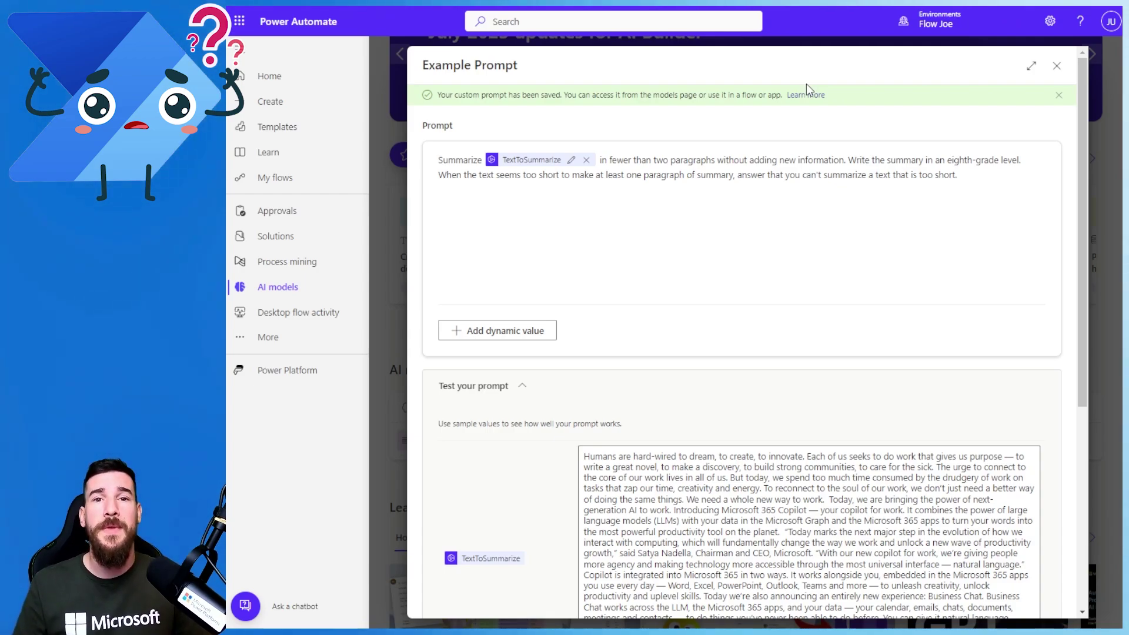
left_click(1056, 67)
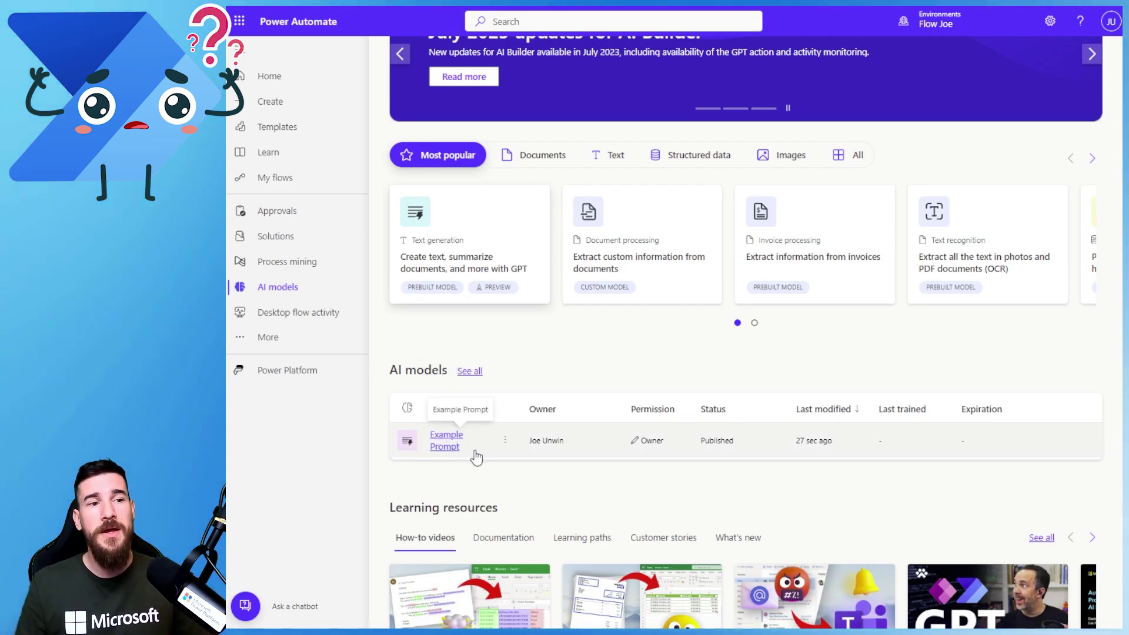
- Reopen the saved Example Prompt from the AI models list to check that it is editable, and close it unchanged
left_click(450, 444)
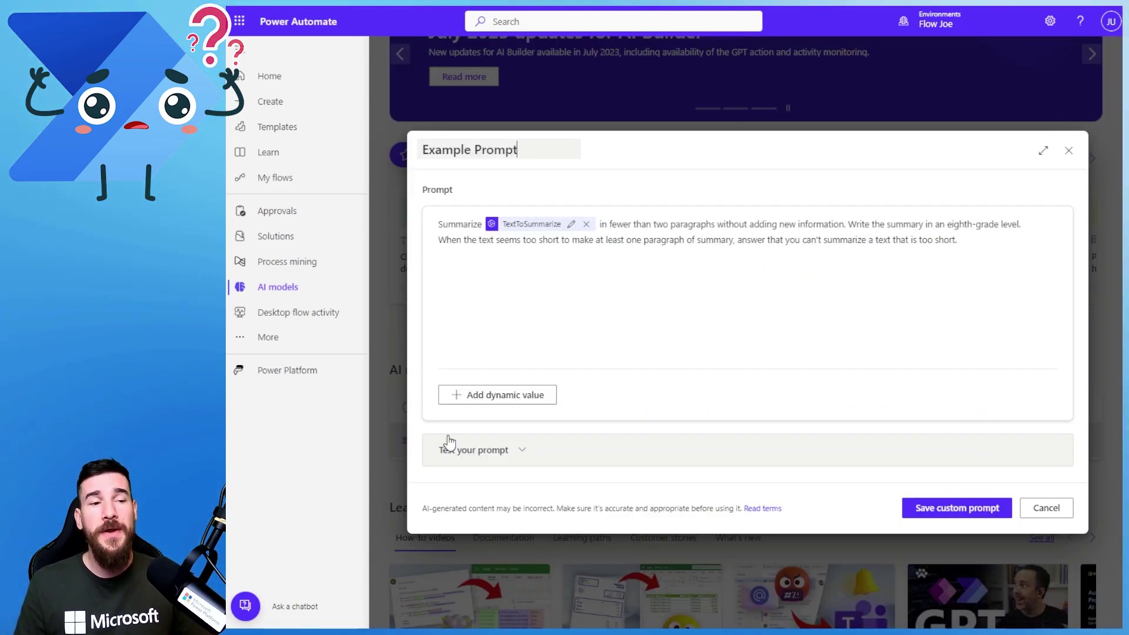
left_click(1065, 152)
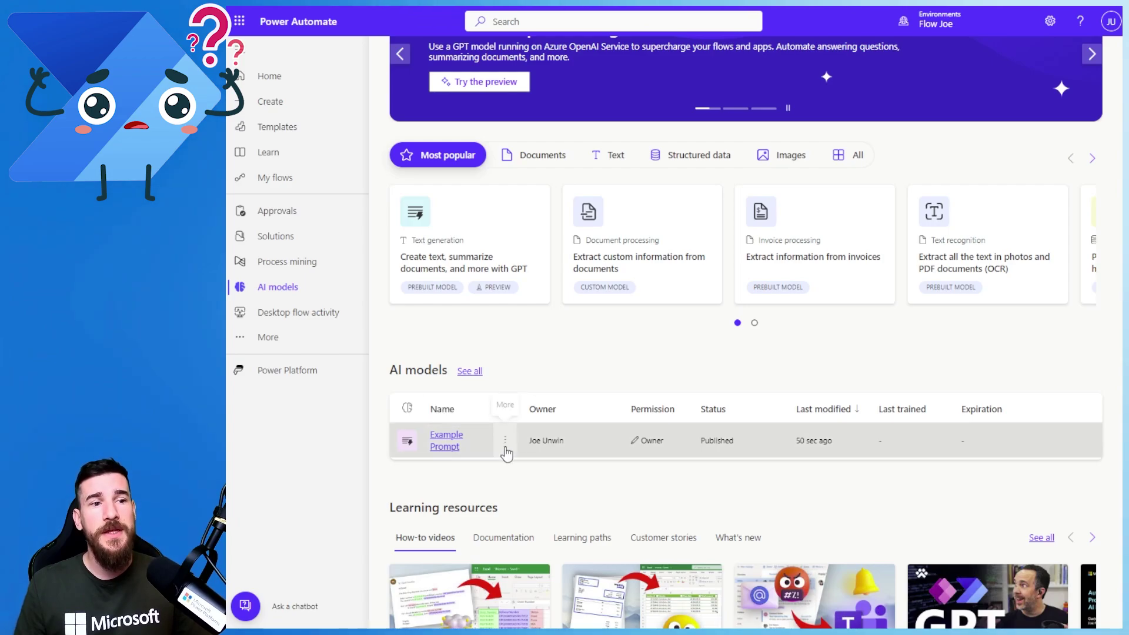
left_click(484, 453)
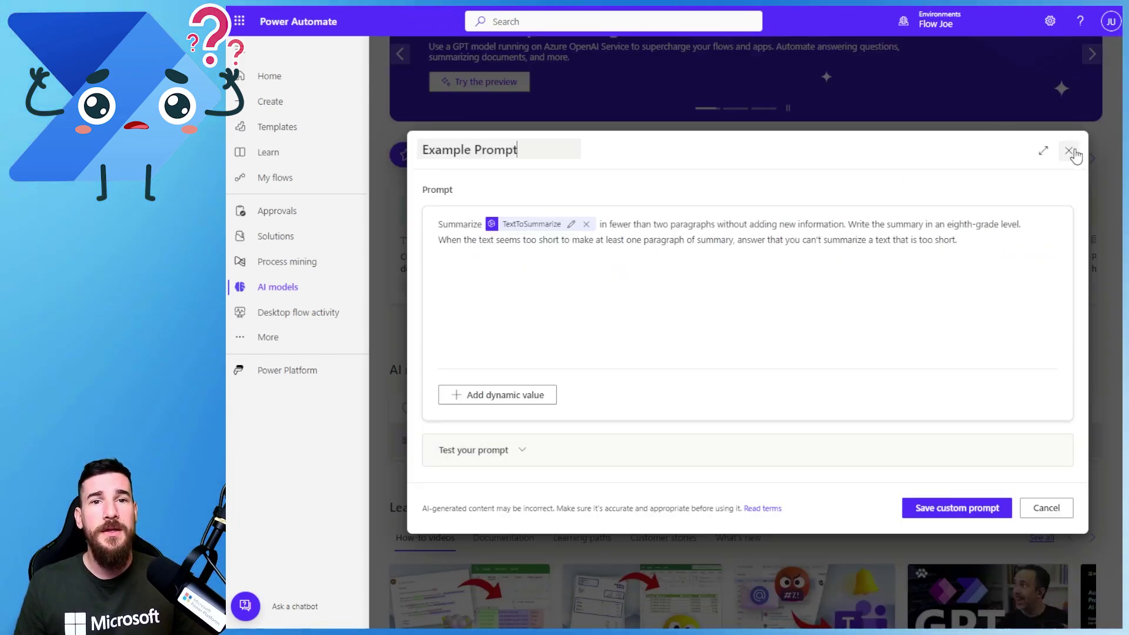
left_click(1069, 152)
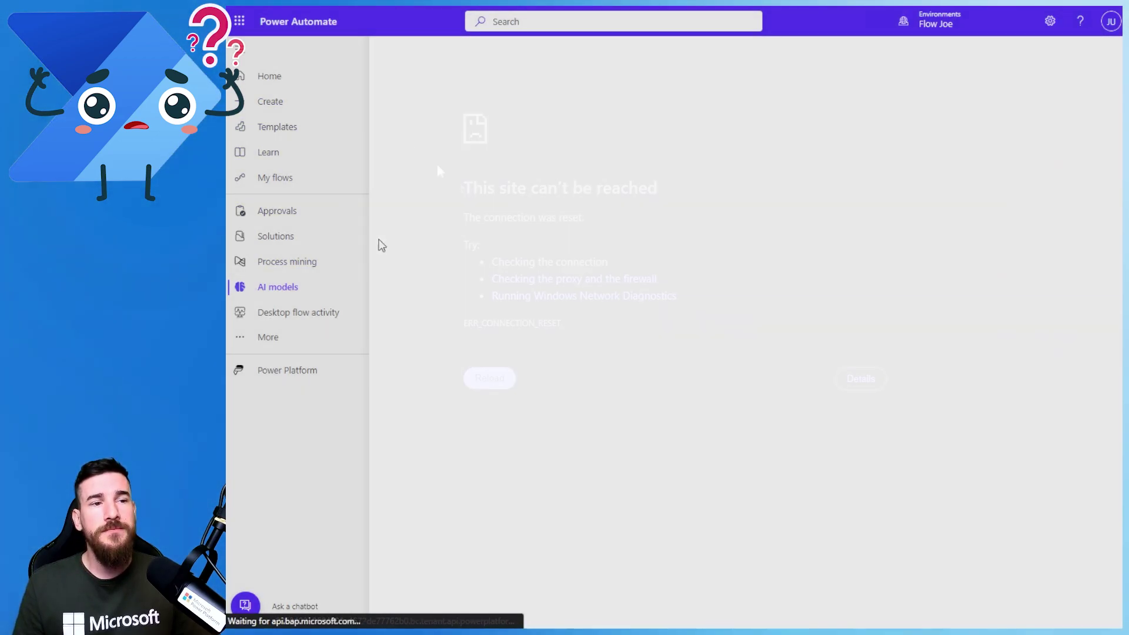
- Open the separate AI prompts section from AI models and review the shared, all and own prompt lists
left_click(350, 286)
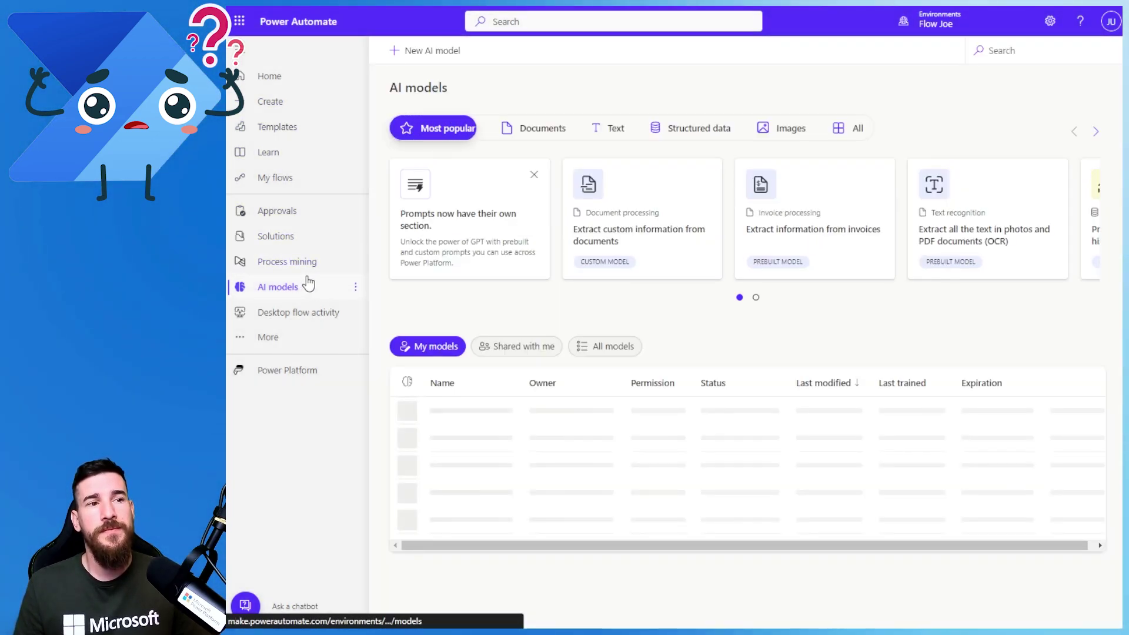
left_click(448, 229)
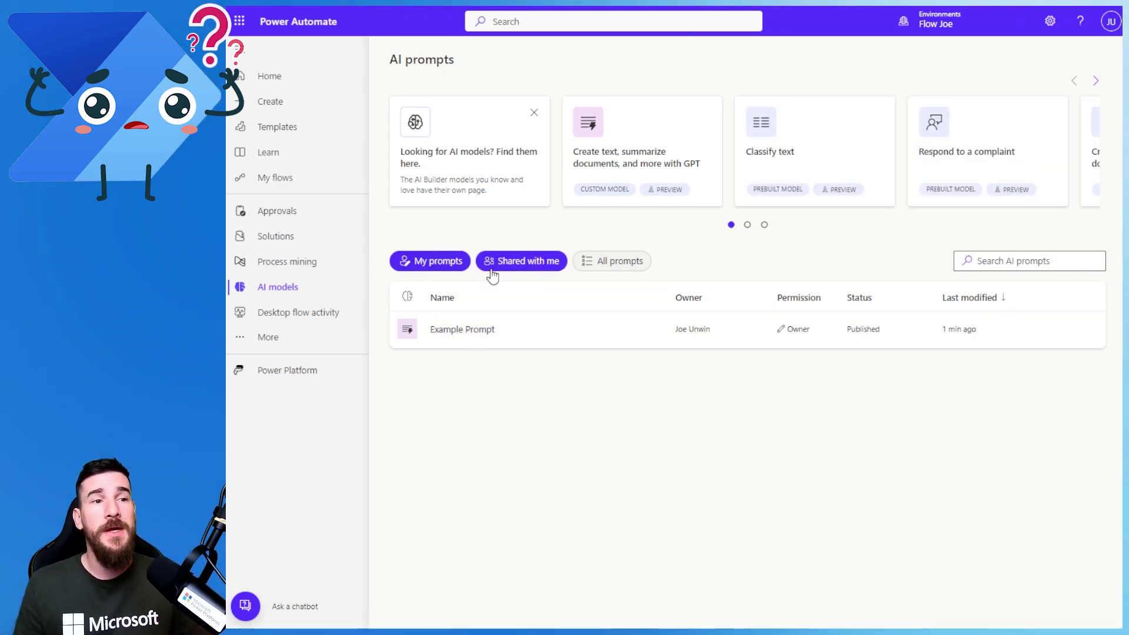
left_click(519, 263)
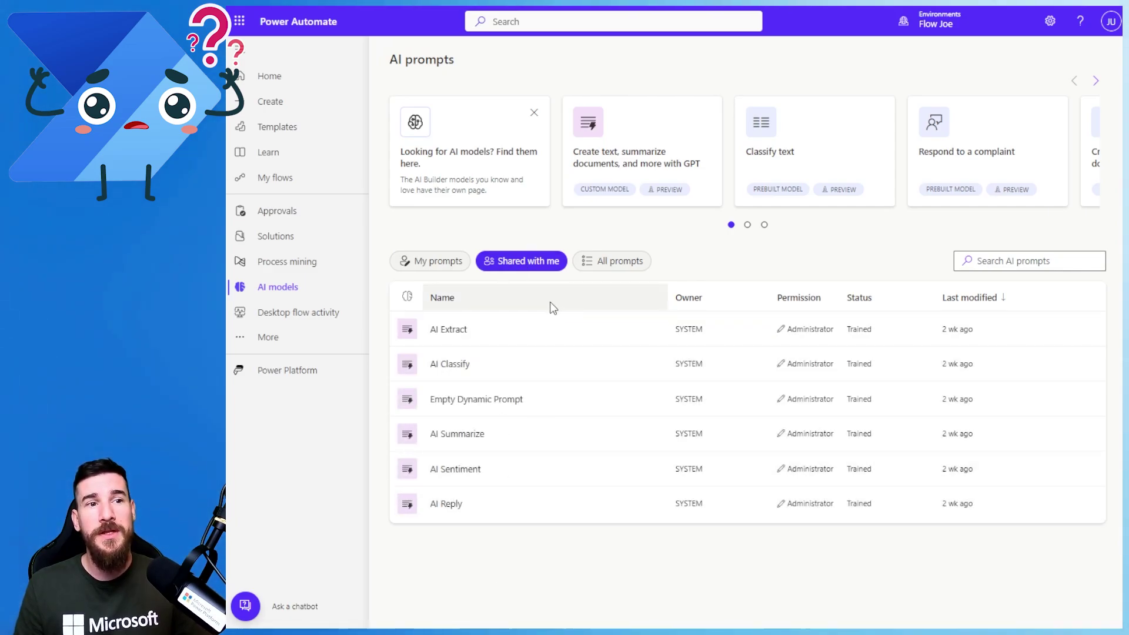
left_click(621, 261)
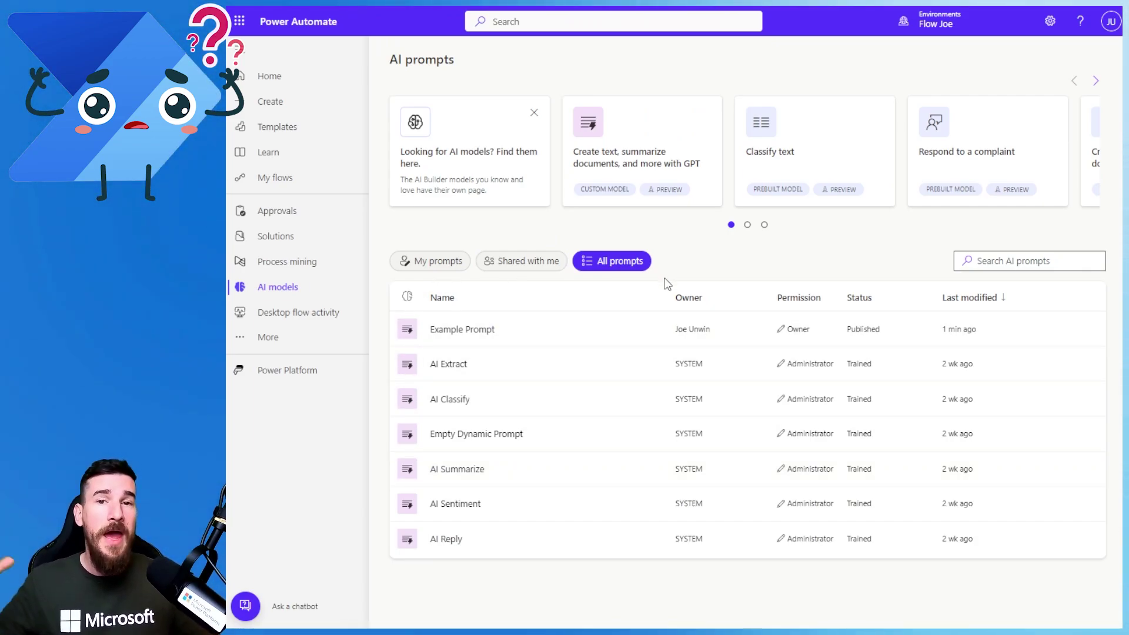
left_click(447, 260)
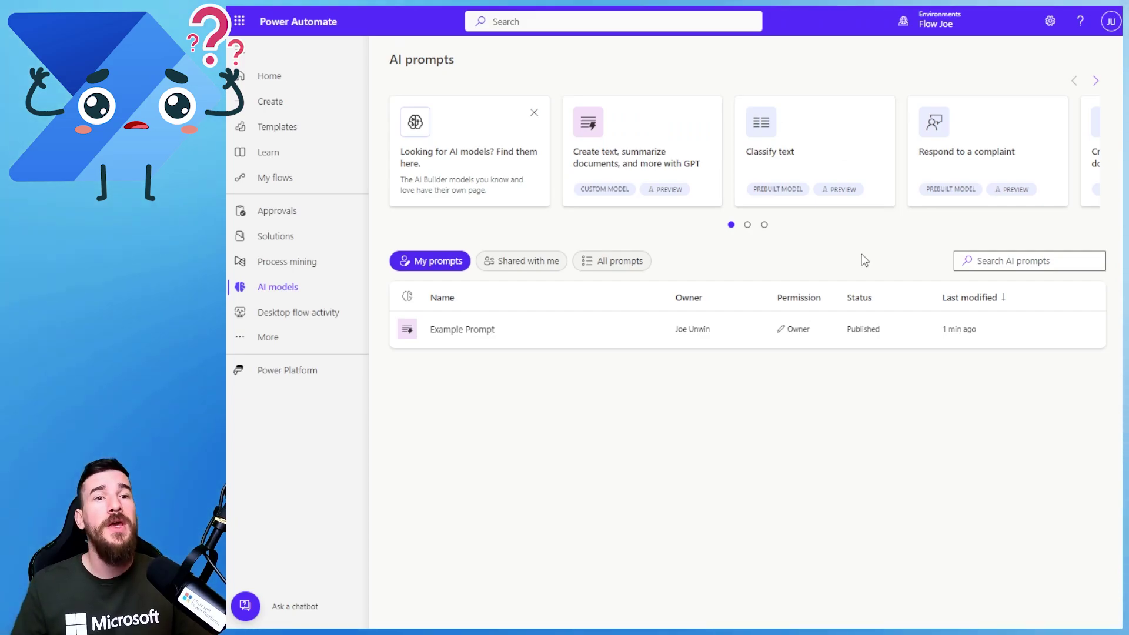
- Look at the sharing options for Example Prompt and close them without adding anyone
left_click(651, 329)
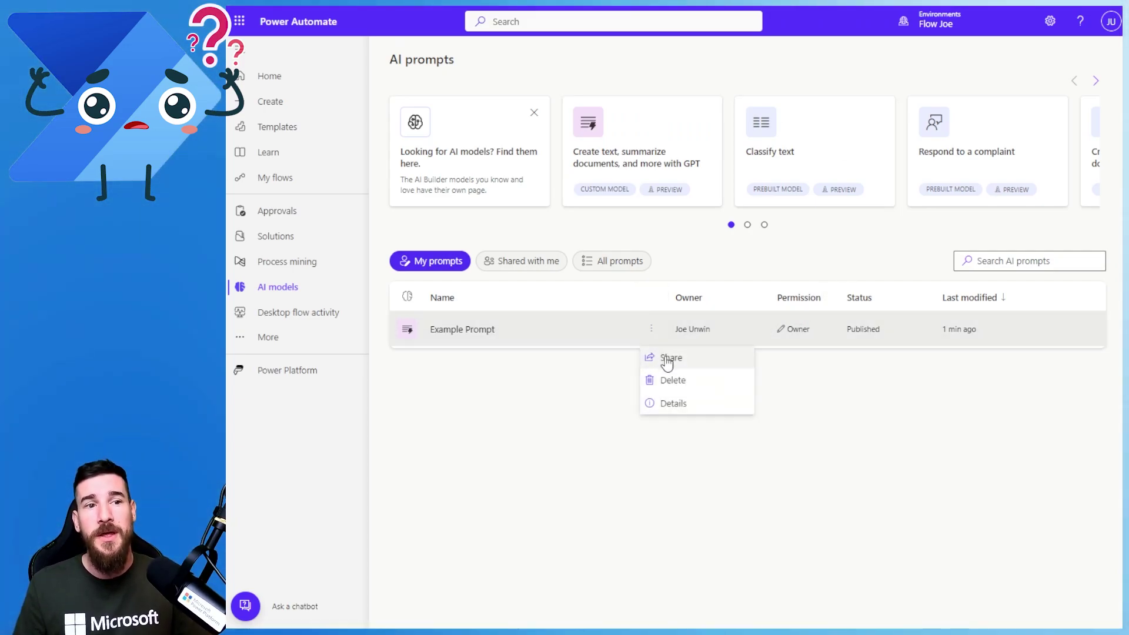
left_click(668, 356)
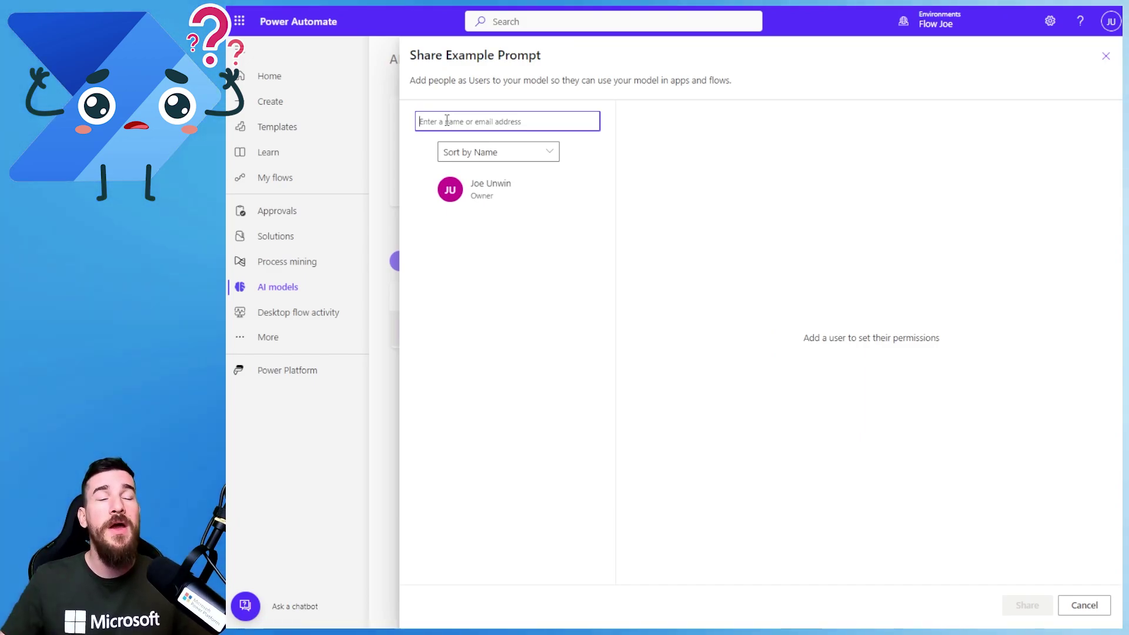
left_click(1106, 56)
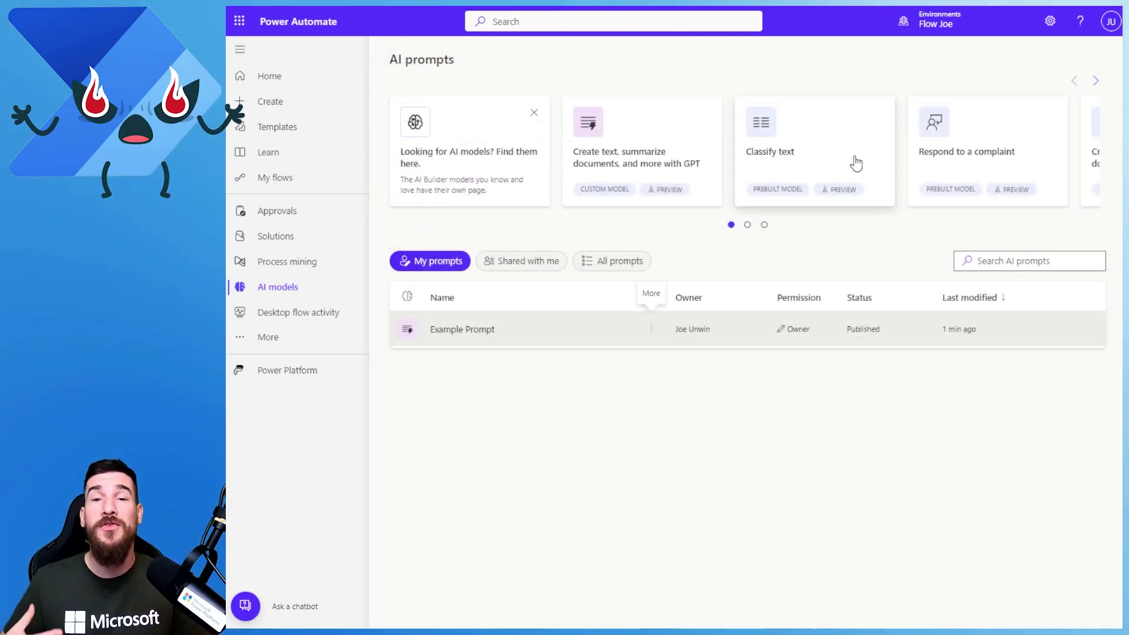